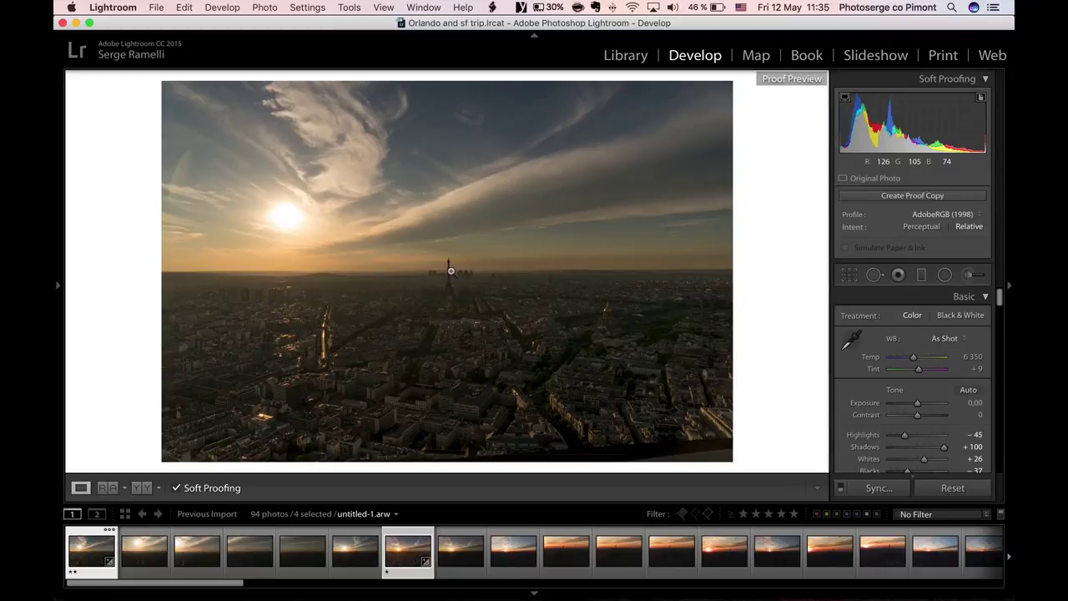
Step: Toggle the photo info overlay, then preview the second through fifth shots and untitled-7
key("i")
key("i")
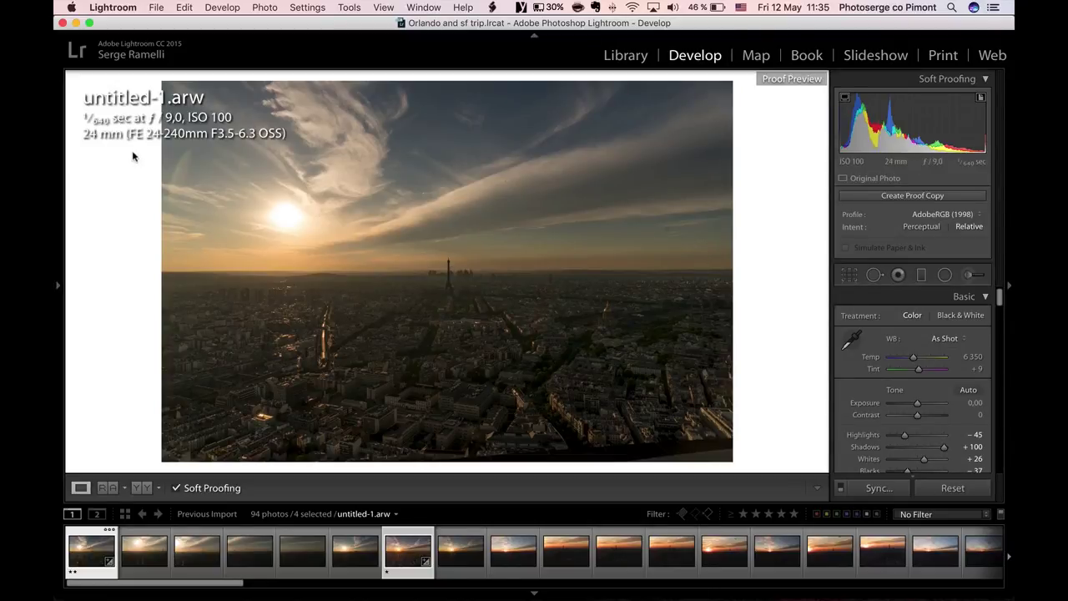
key("i")
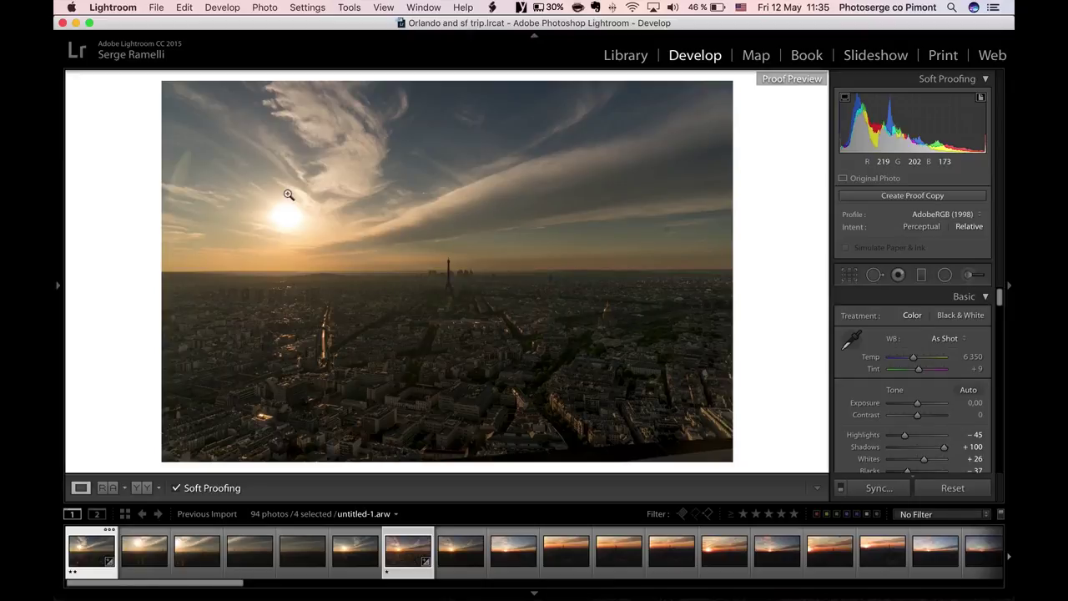
left_click(145, 552)
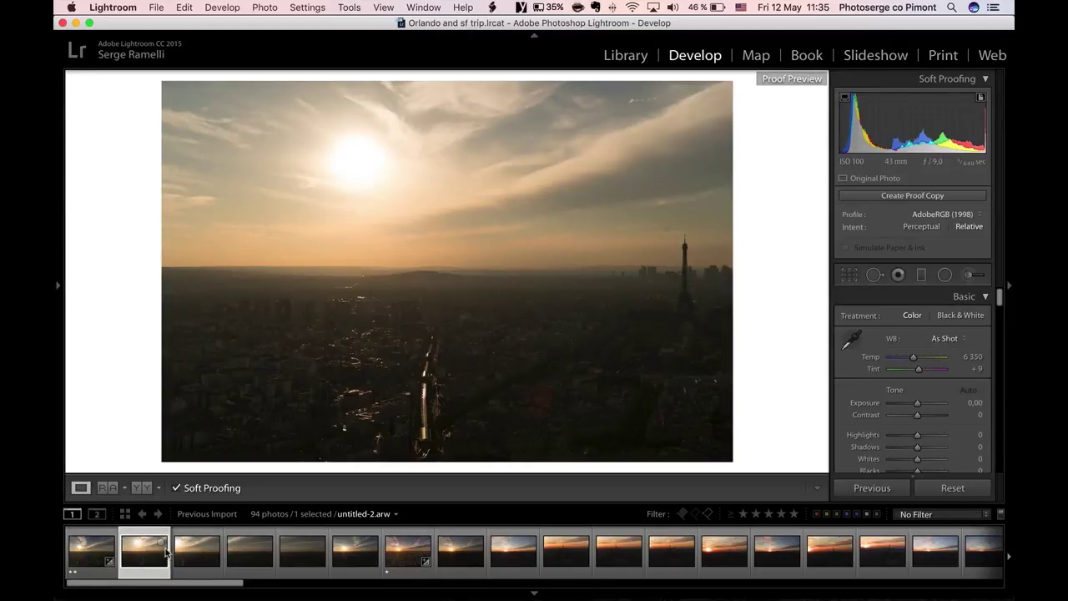
left_click(201, 548)
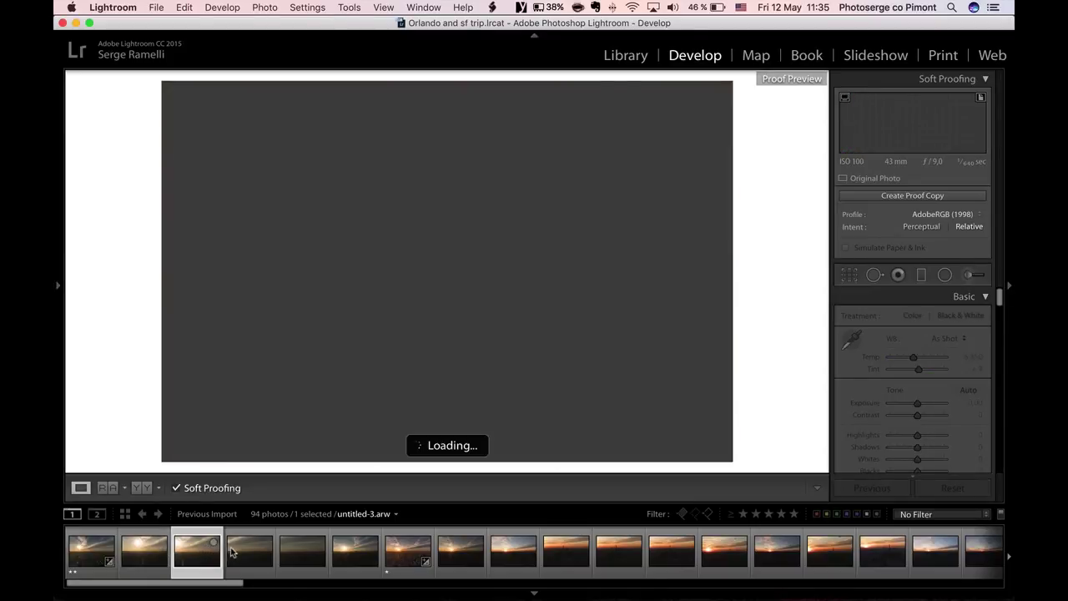
left_click(255, 557)
left_click(317, 557)
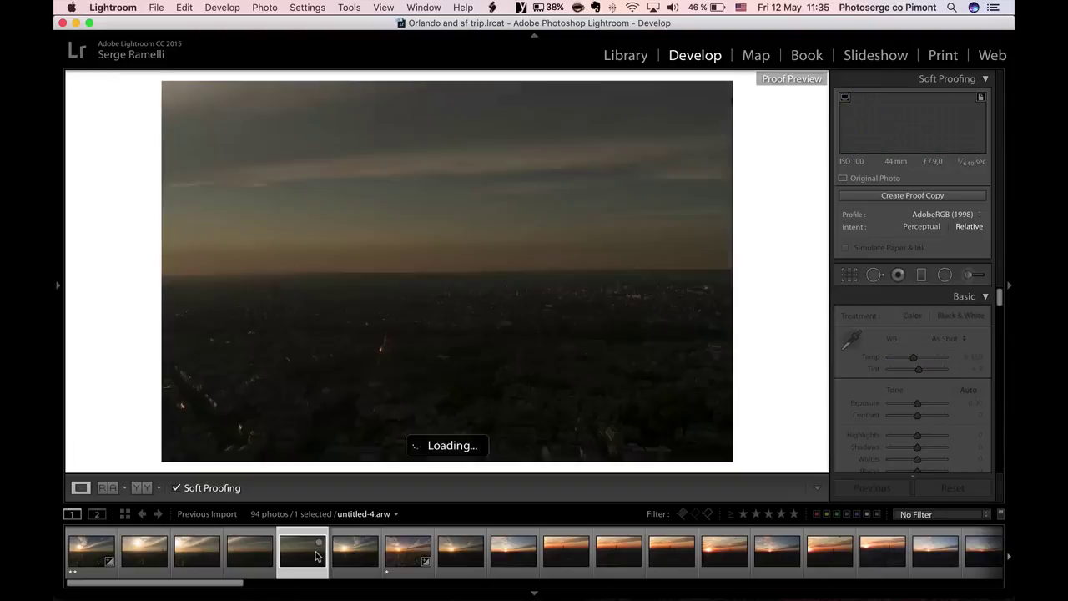
left_click(396, 551)
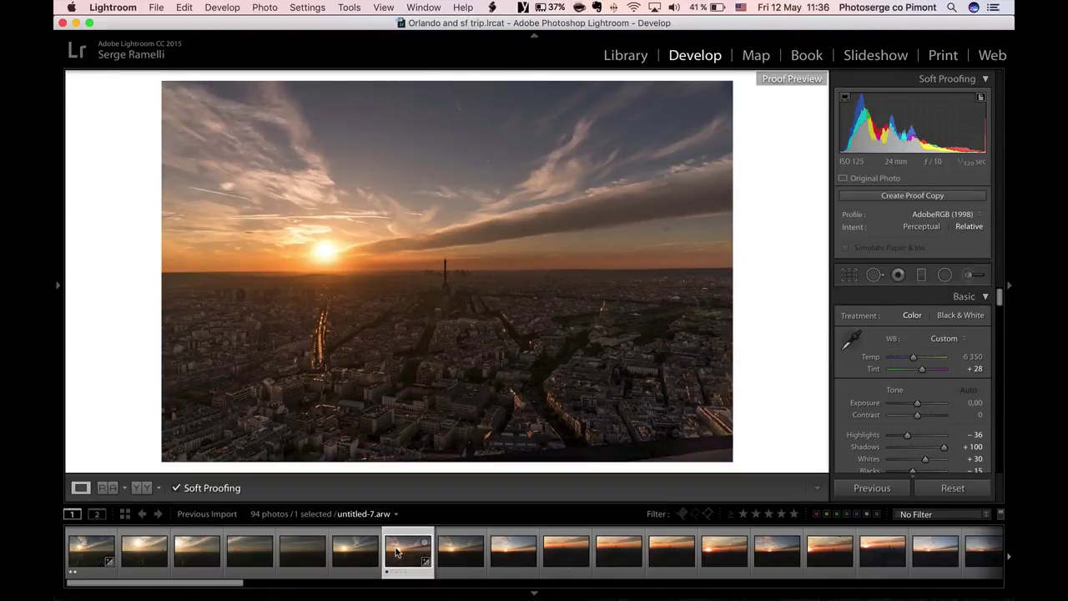
scroll(973, 371, "down", 2)
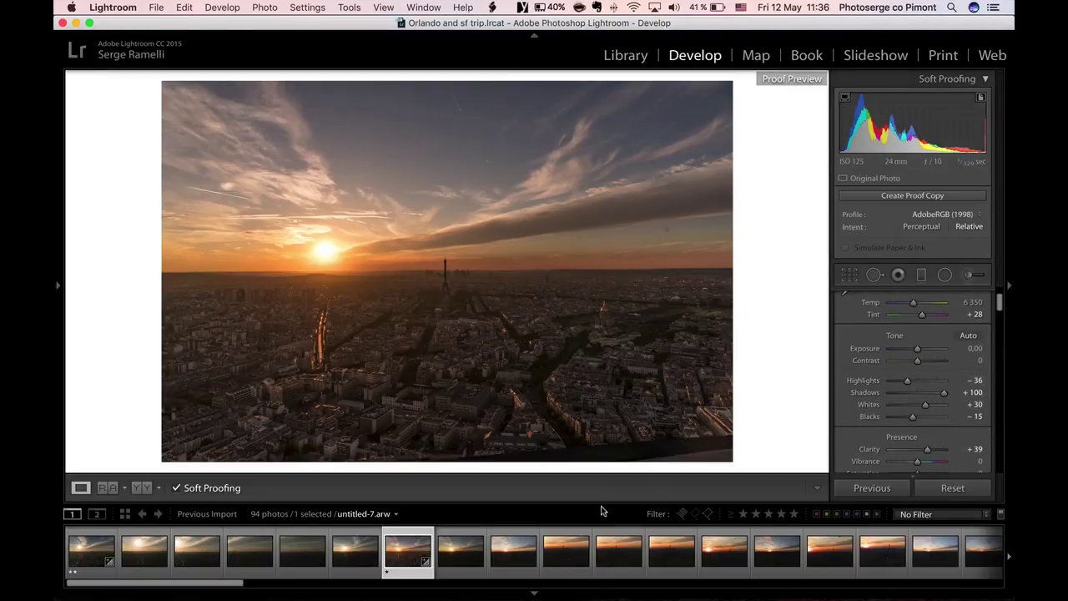
Step: Preview the later sunset frames untitled-8, untitled-10, untitled-17 and untitled-19
left_click(457, 557)
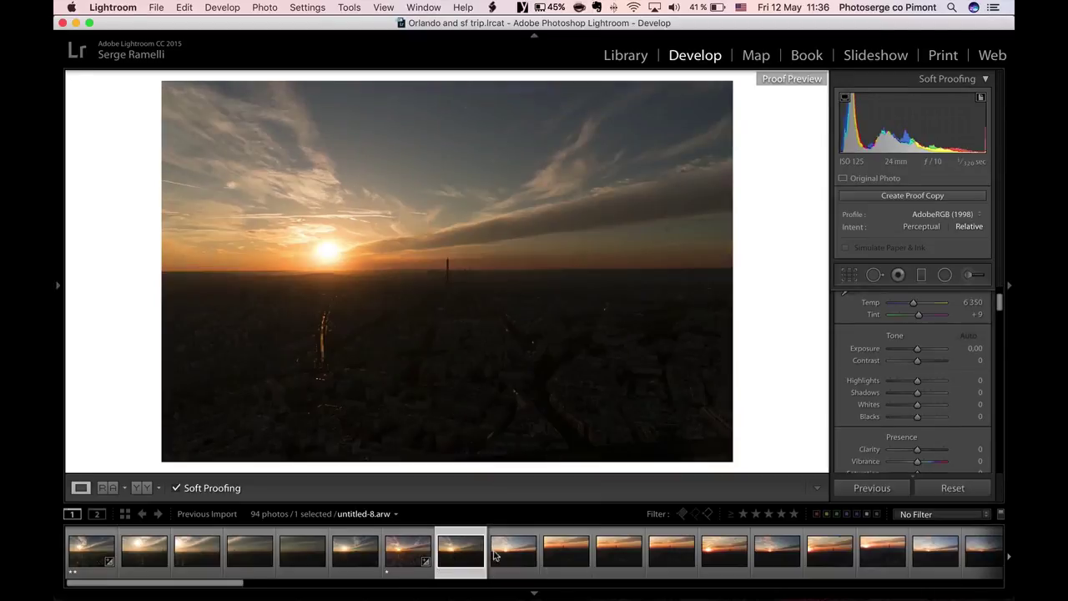
left_click(578, 553)
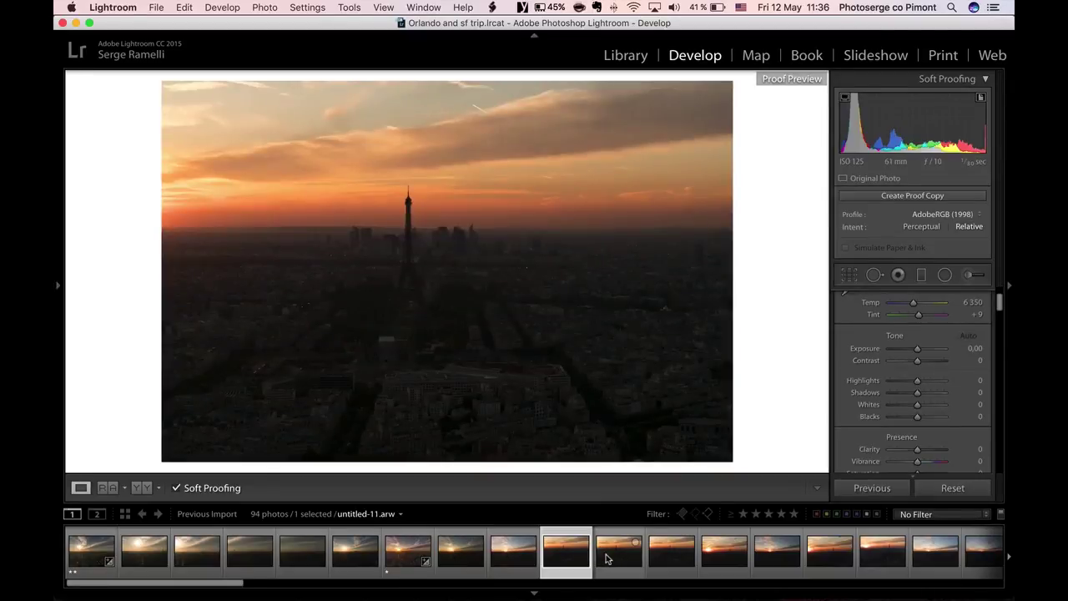
left_click(609, 557)
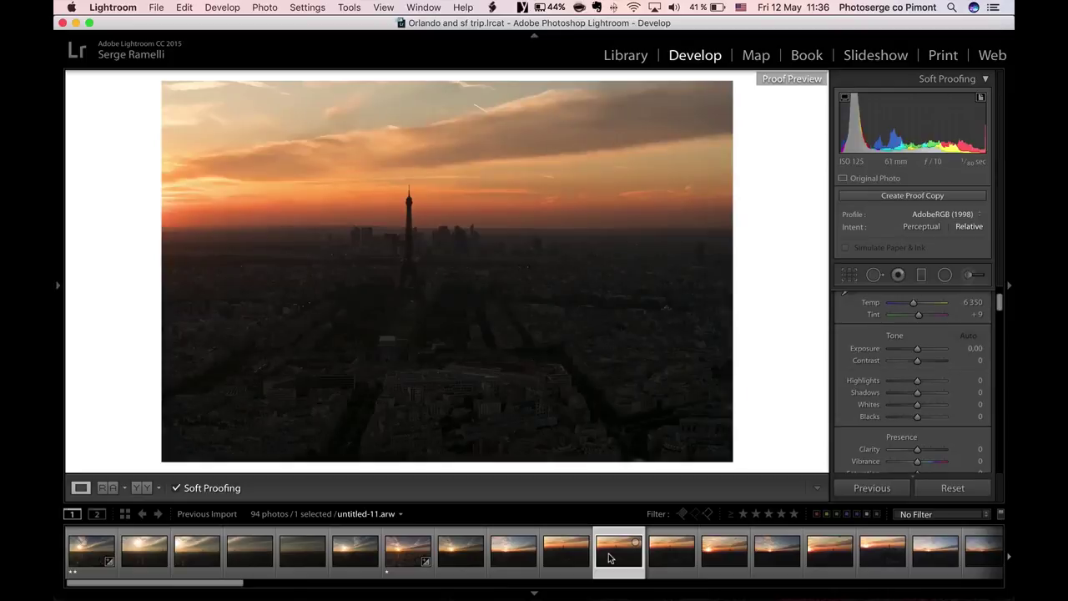
scroll(714, 555, "down", 2)
scroll(715, 555, "down", 10)
key("Right")
key("Right")
key("Right")
key("Right")
key("Right")
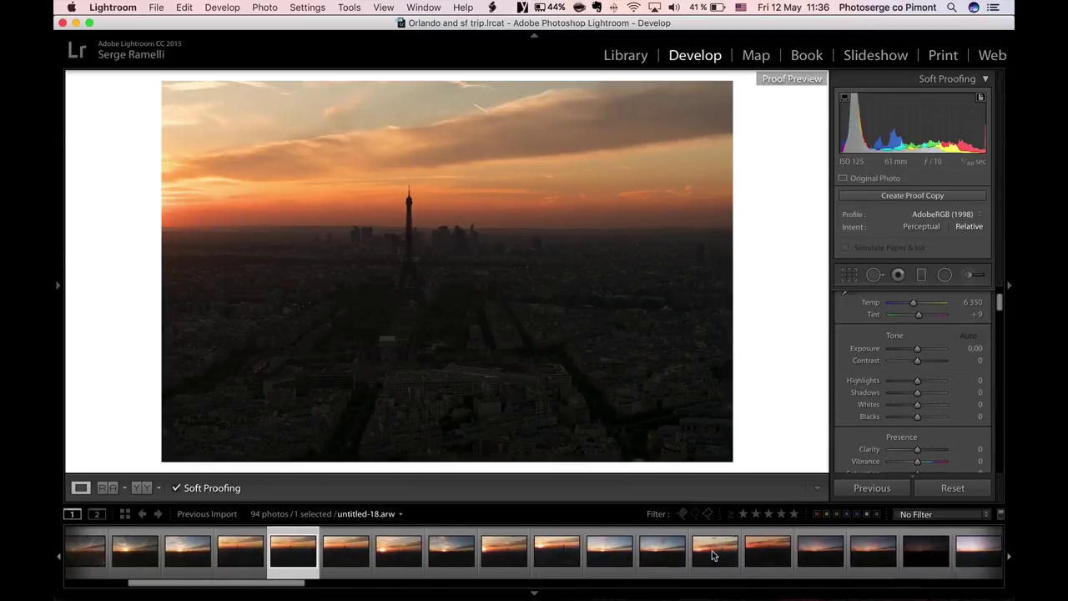
scroll(713, 554, "down", 3)
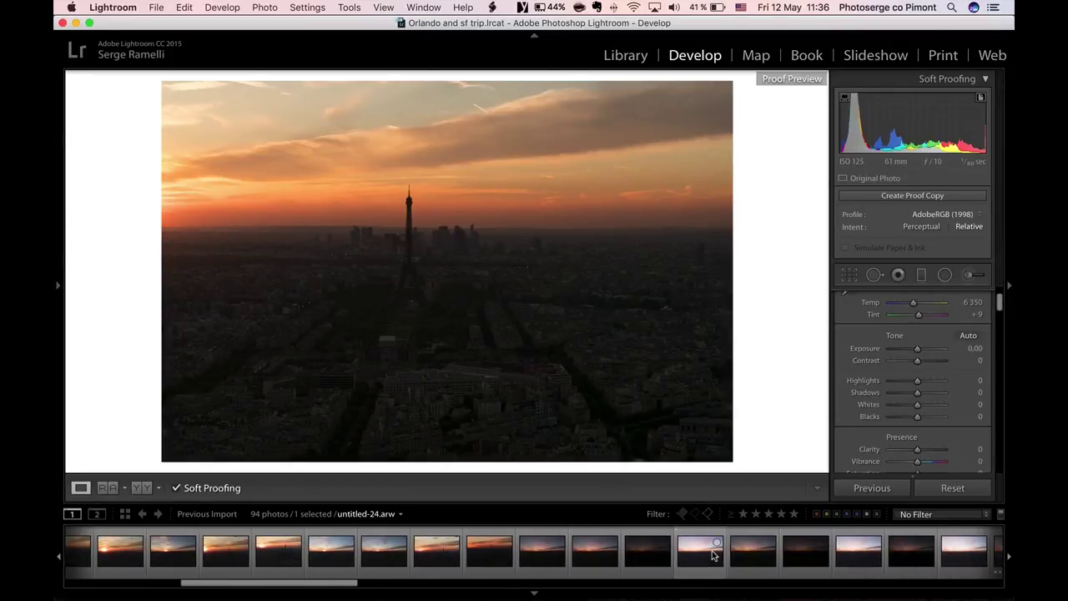
left_click(331, 557)
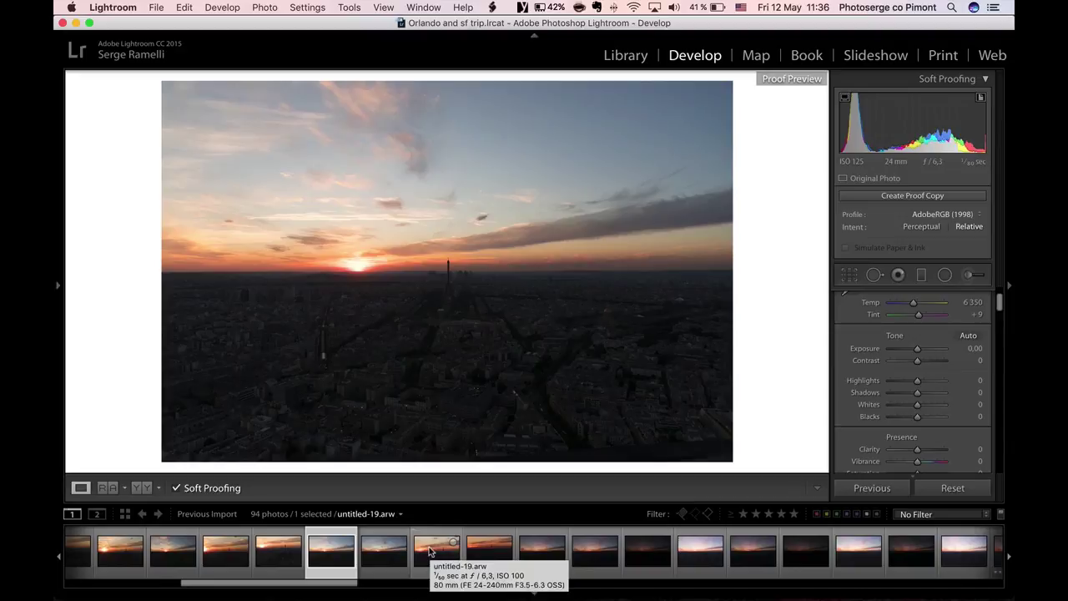
left_click(431, 553)
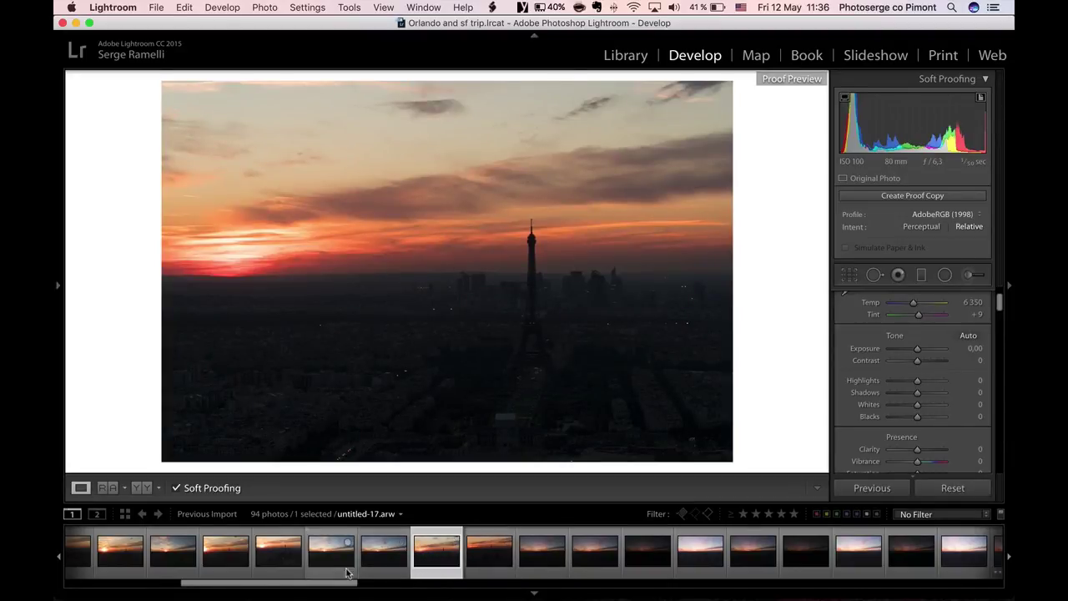
left_click_drag(336, 585, 398, 585)
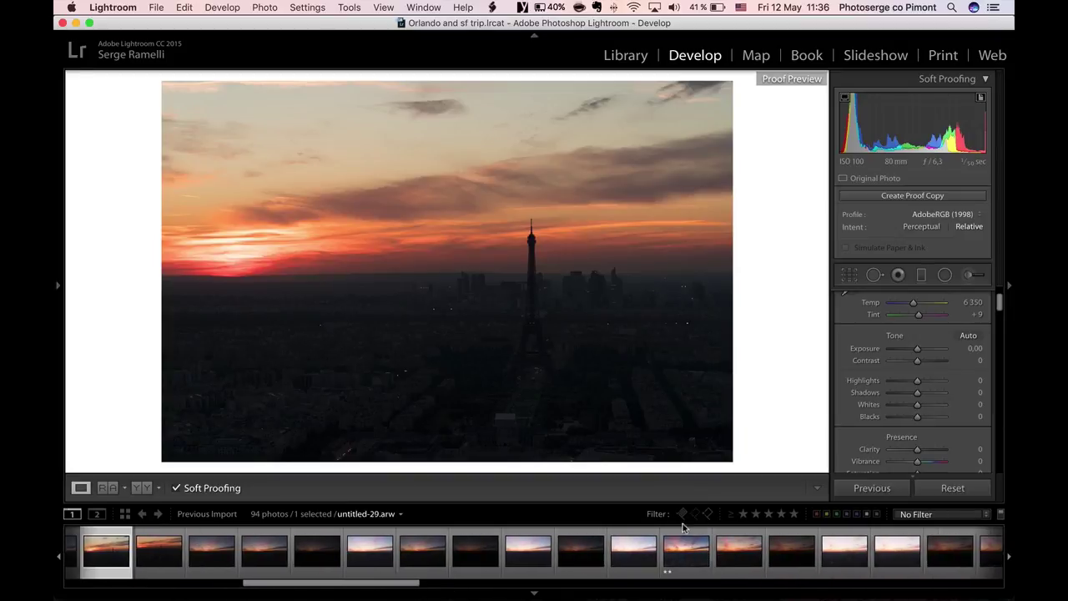
Step: Pick untitled-30 and untitled-63, filter to 2 Stars and Higher, and view the daytime shot
left_click(678, 550)
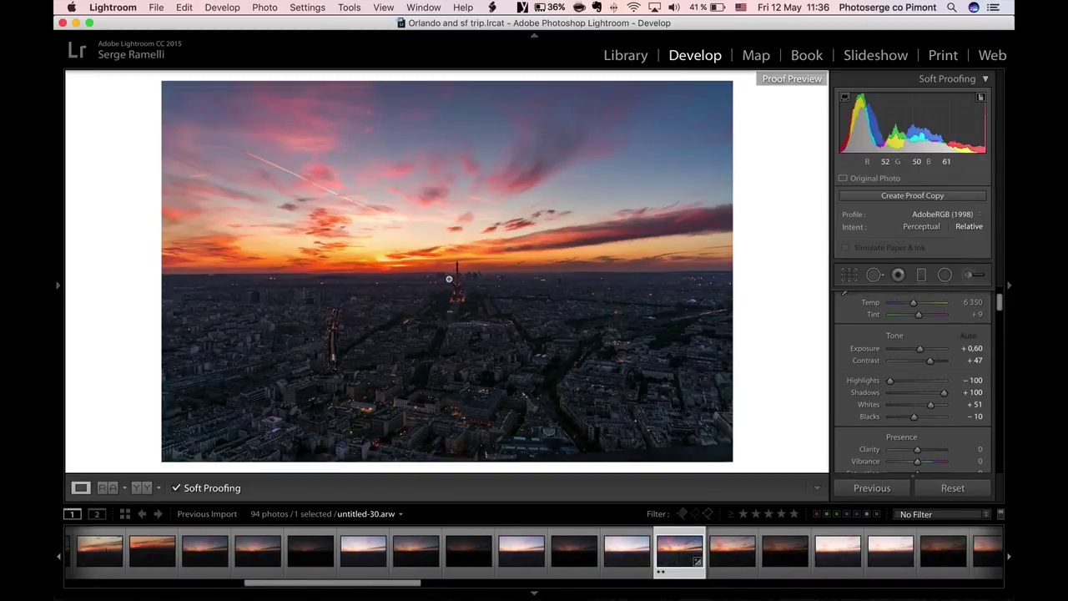
left_click_drag(398, 585, 709, 581)
left_click(781, 549)
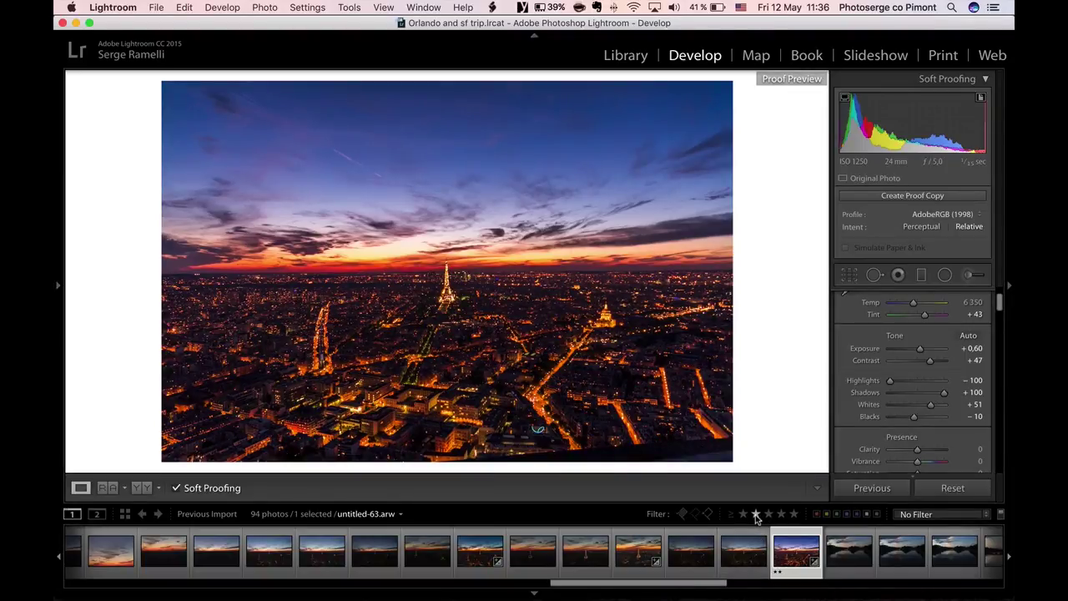
left_click(756, 514)
left_click(83, 558)
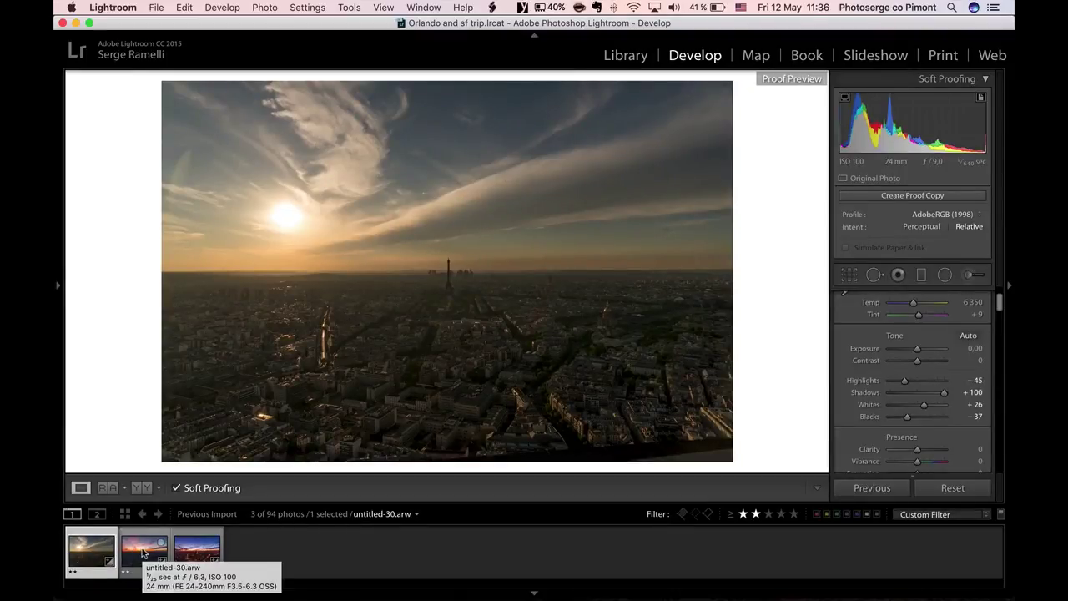
Step: Compare the sunset untitled-30 and night untitled-63 shots in the rated filmstrip
left_click(143, 552)
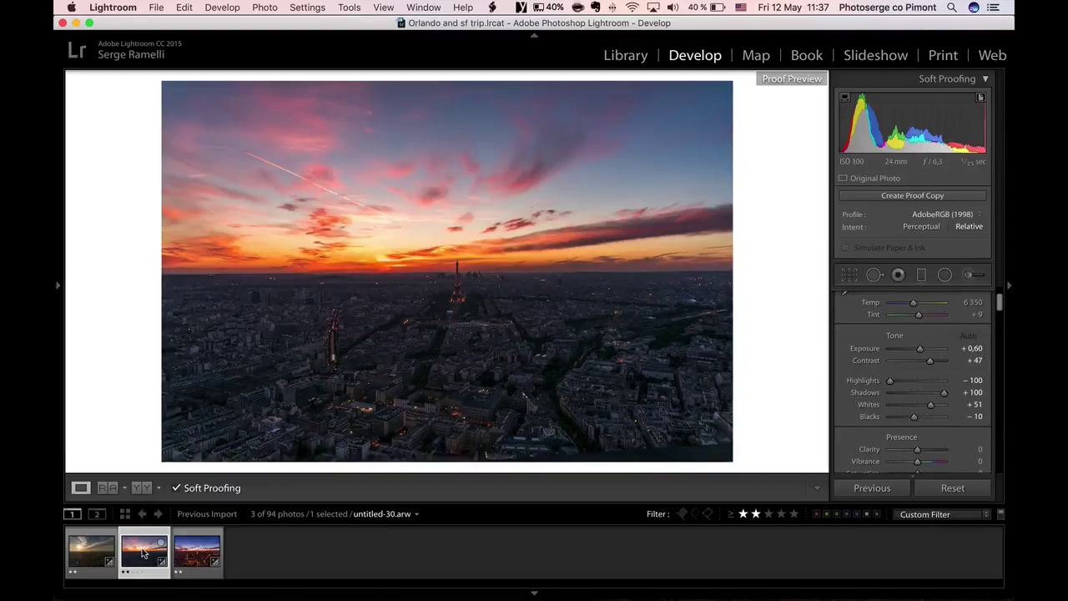
left_click(197, 551)
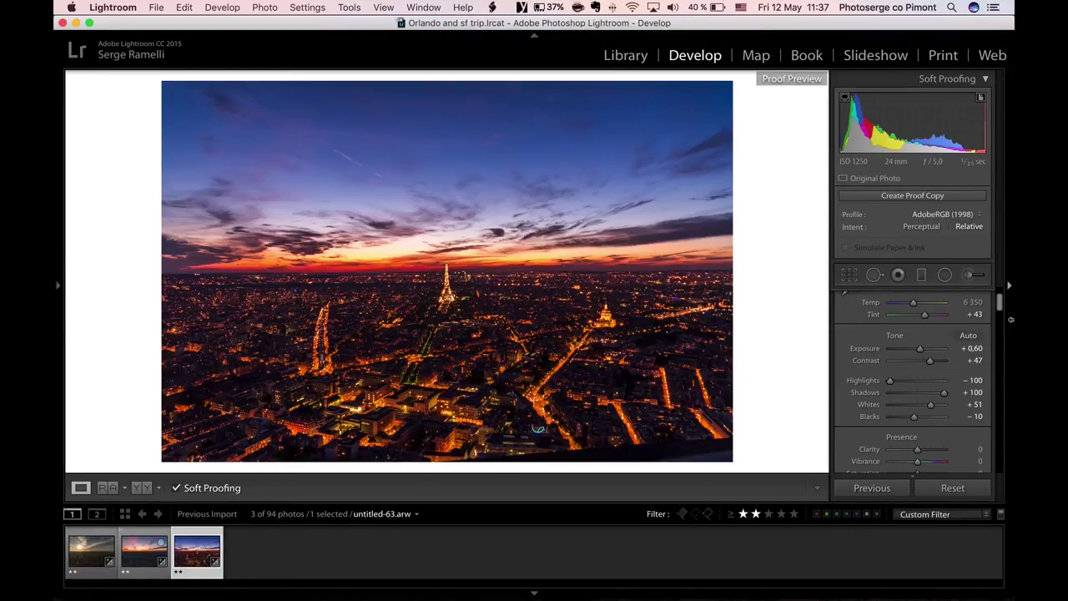
scroll(1001, 307, "down", 1)
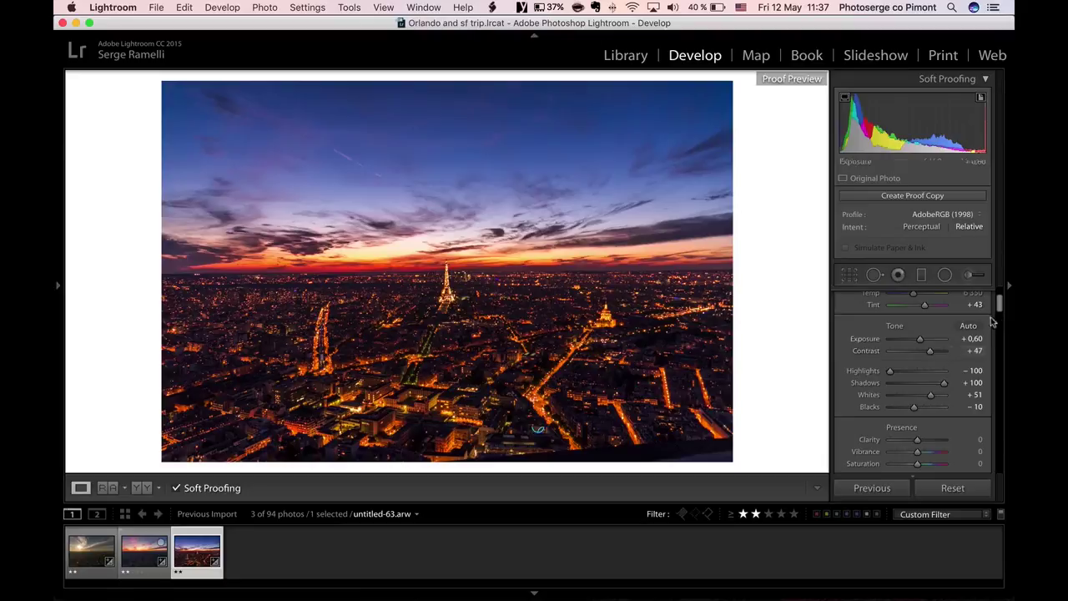
mouse_move(1001, 299)
left_mouse_down()
mouse_move(1001, 311)
mouse_move(1004, 298)
left_mouse_up()
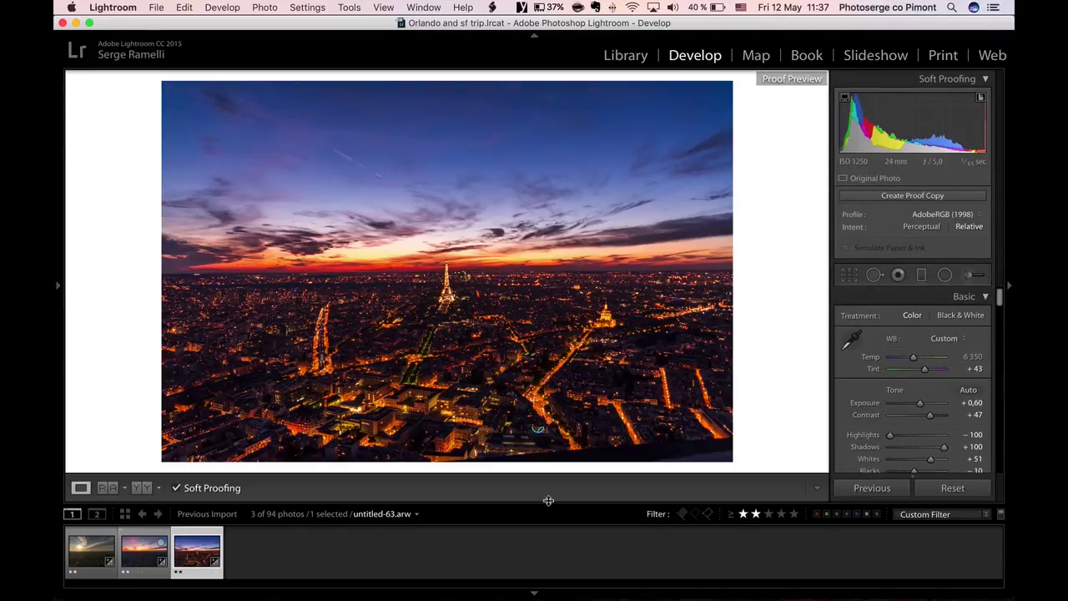
left_click(144, 551)
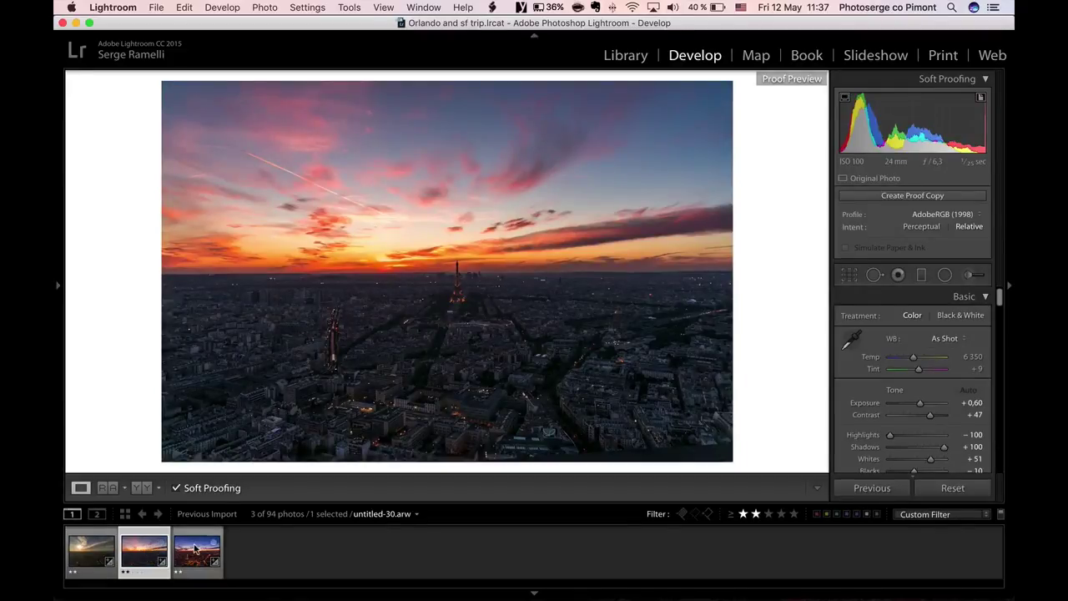
left_click(196, 549)
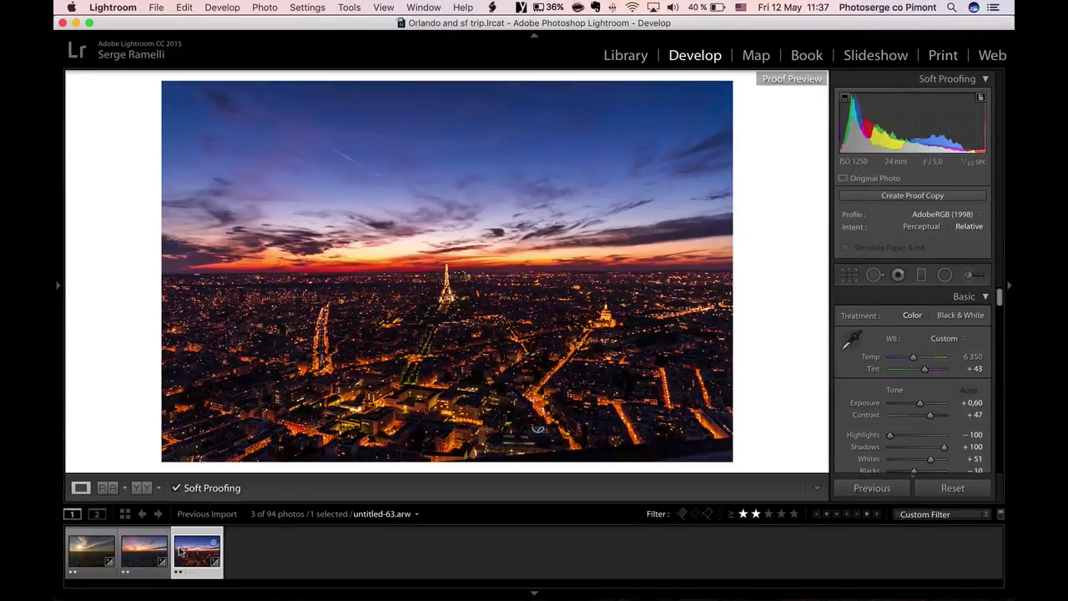
left_click(135, 548)
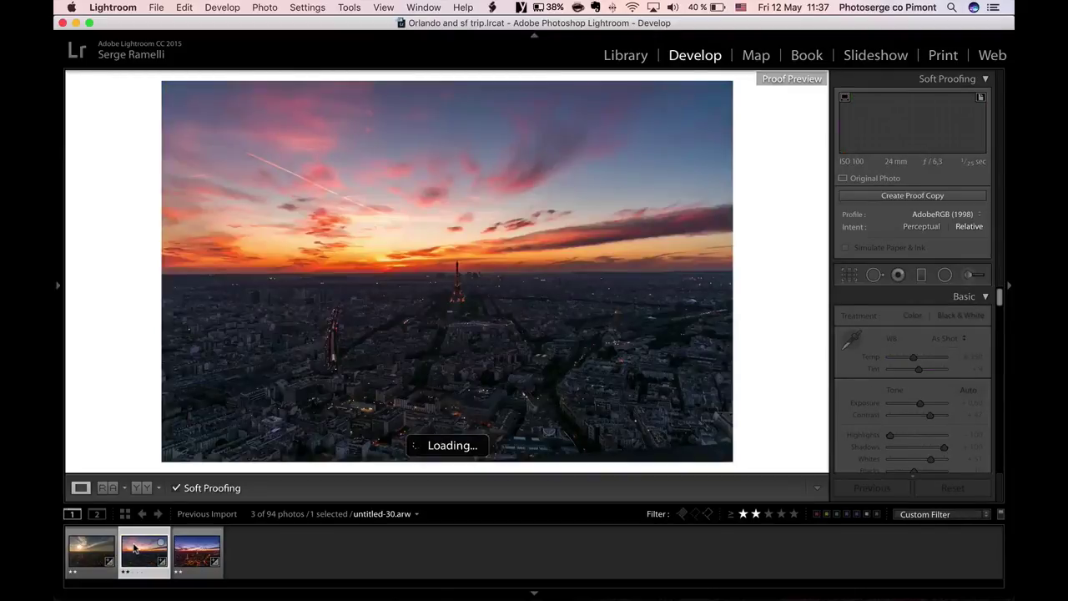
Step: Select all three rated photos and open them as layers in Photoshop
left_click(73, 553)
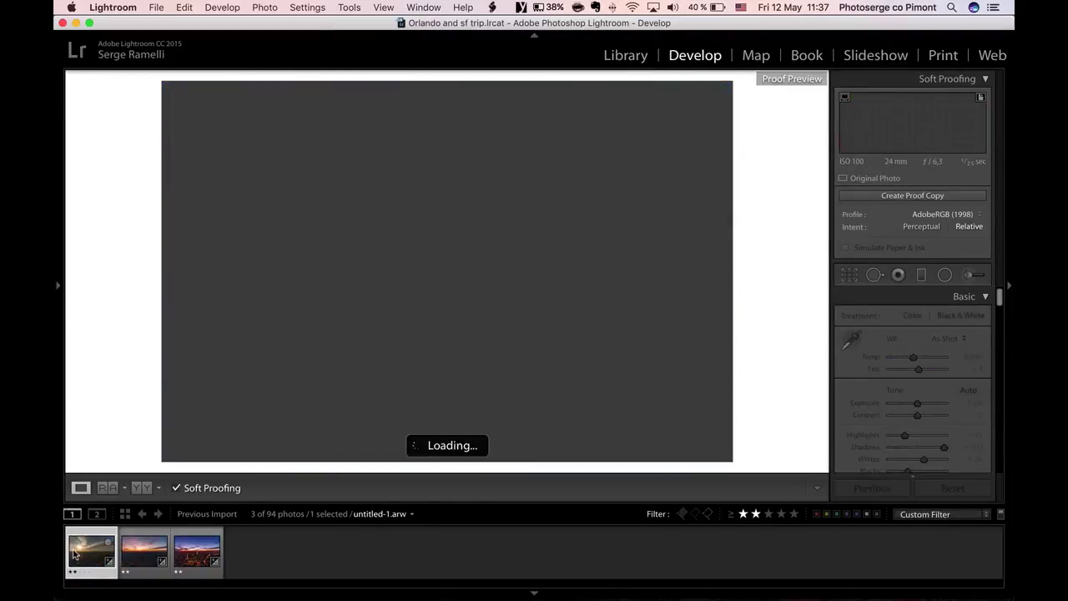
left_click(196, 551, "shift")
right_click(197, 550)
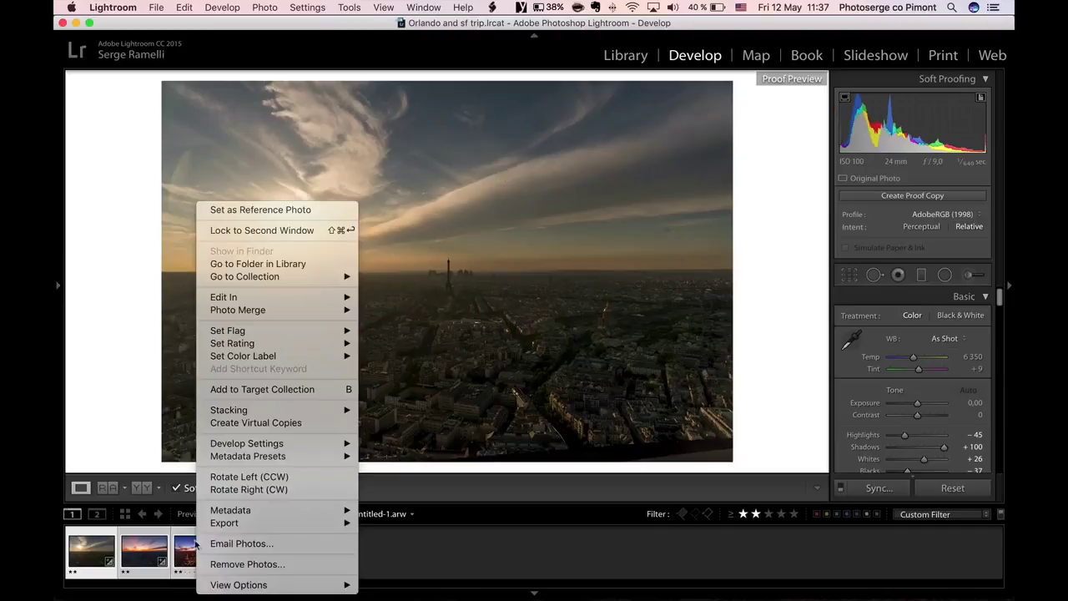
mouse_move(242, 297)
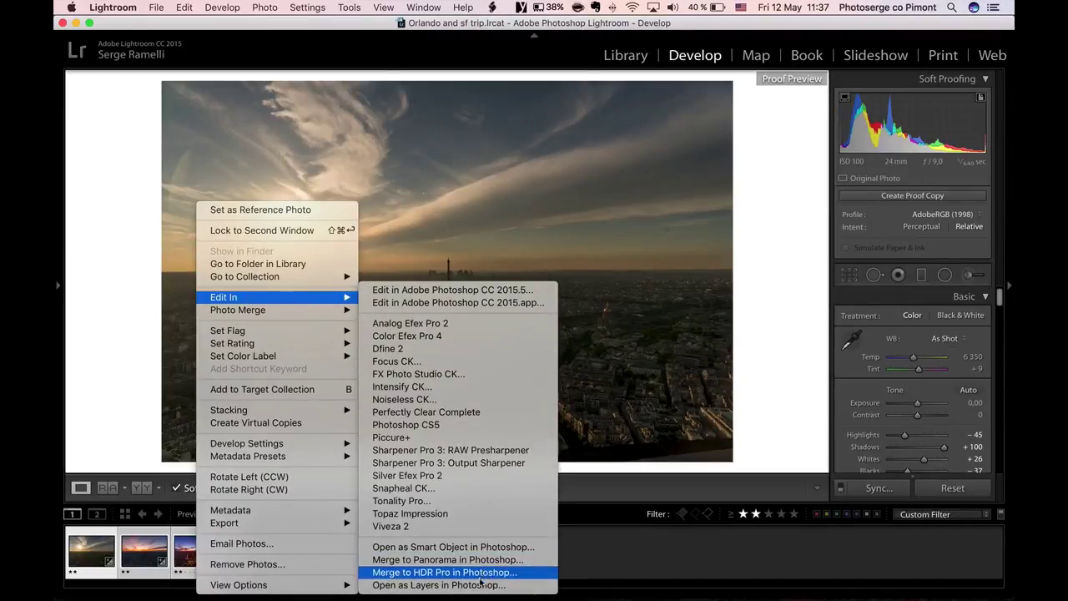
left_click(480, 585)
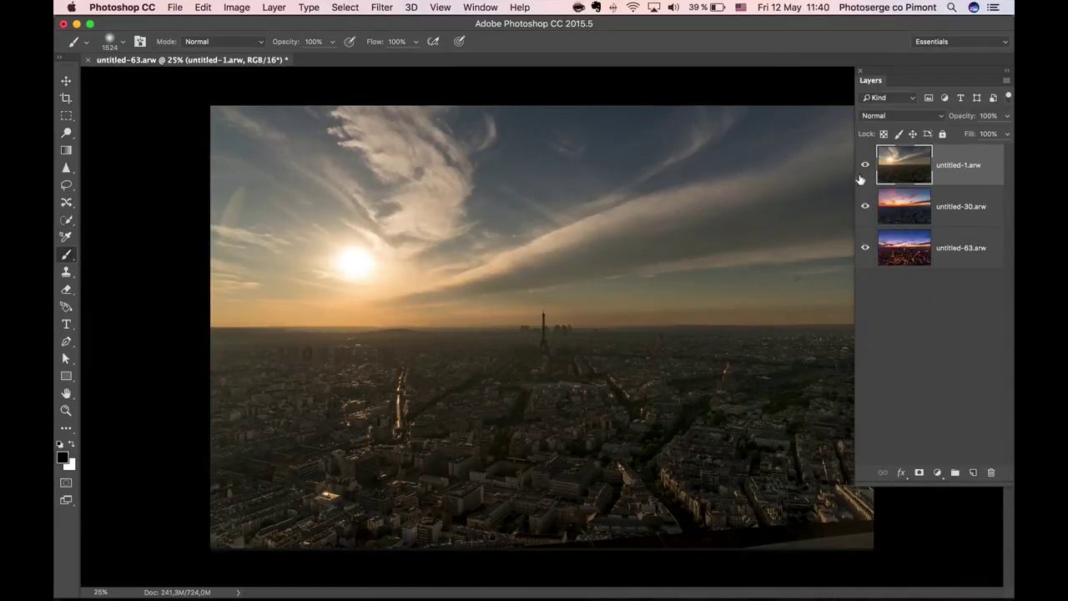
left_click(865, 167)
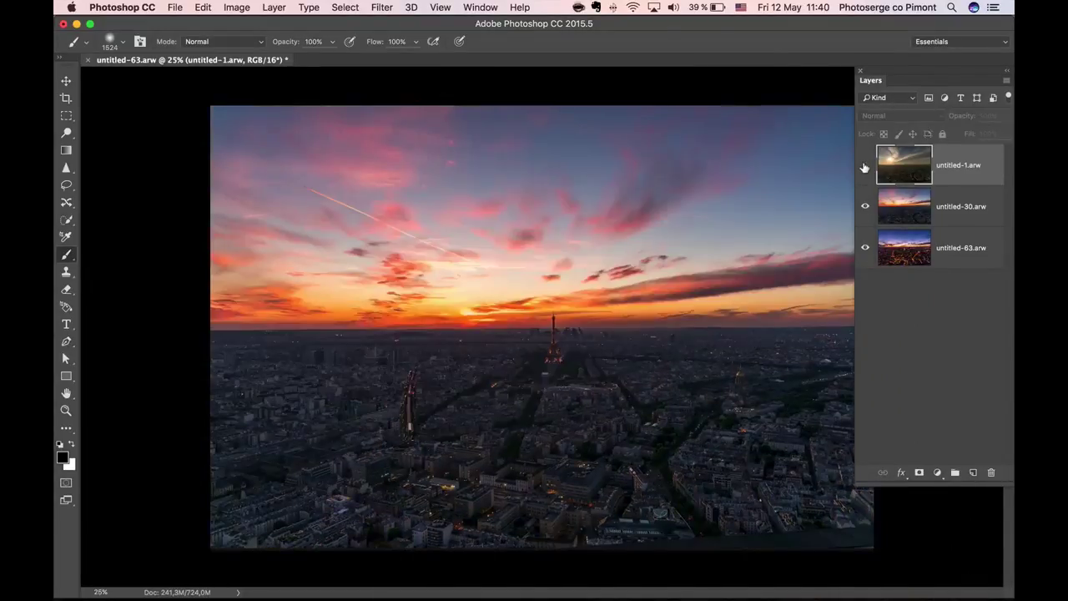
left_click(864, 167)
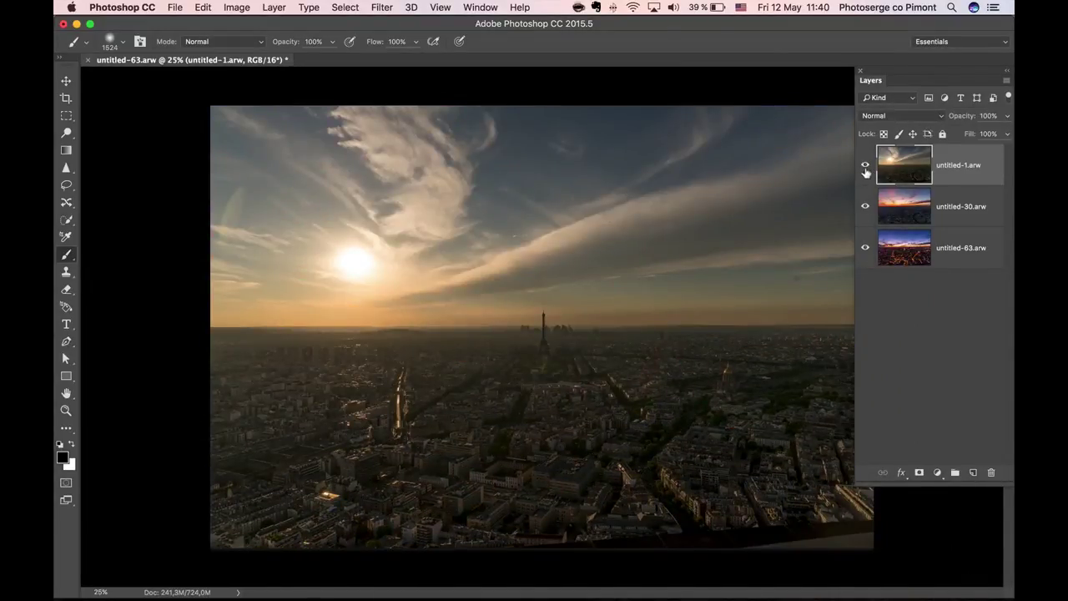
left_click(865, 167)
left_click(866, 207)
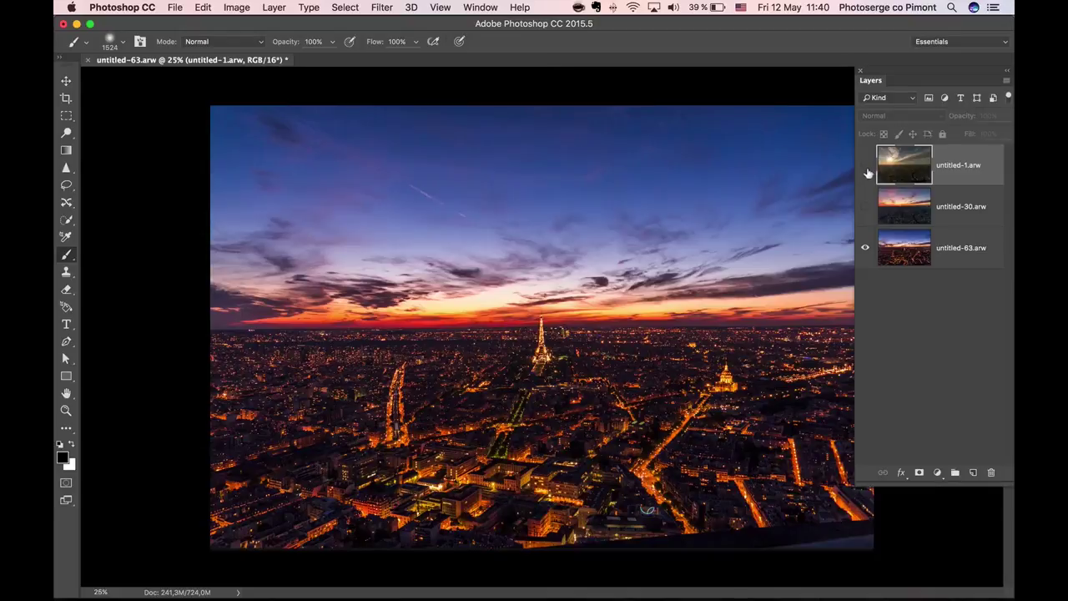
left_click(865, 166)
left_click(865, 207)
left_click(963, 247)
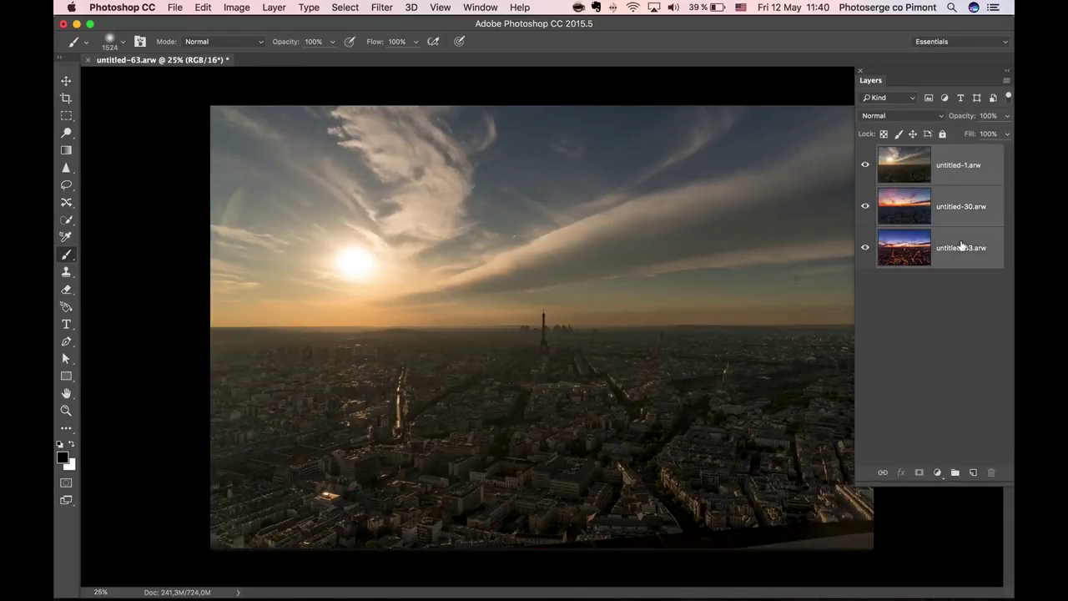
left_click(208, 7)
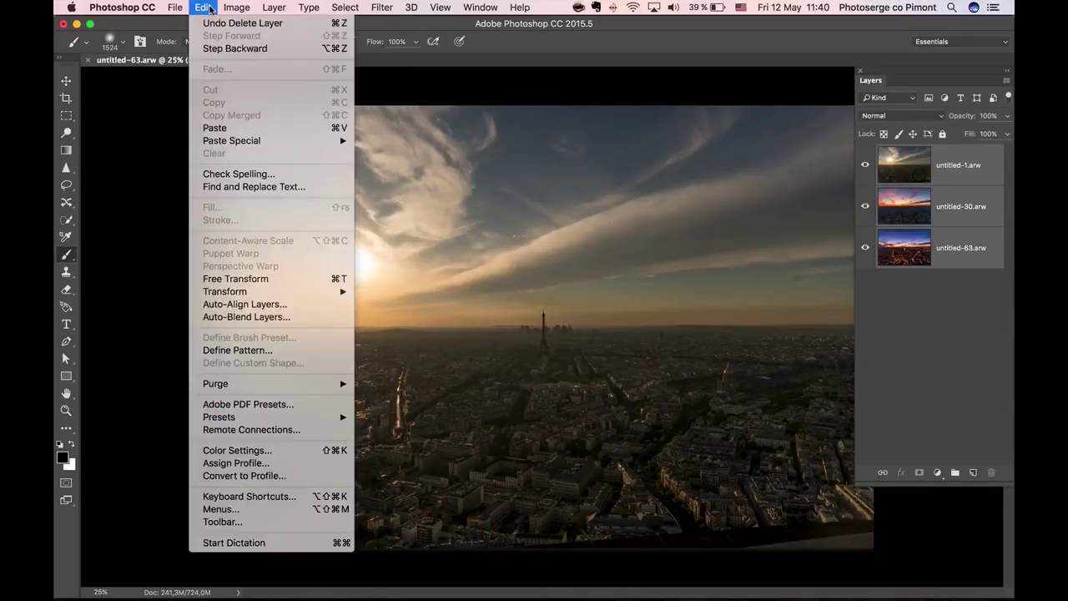
Step: Auto-align the three exposure layers using Auto projection
left_click(223, 310)
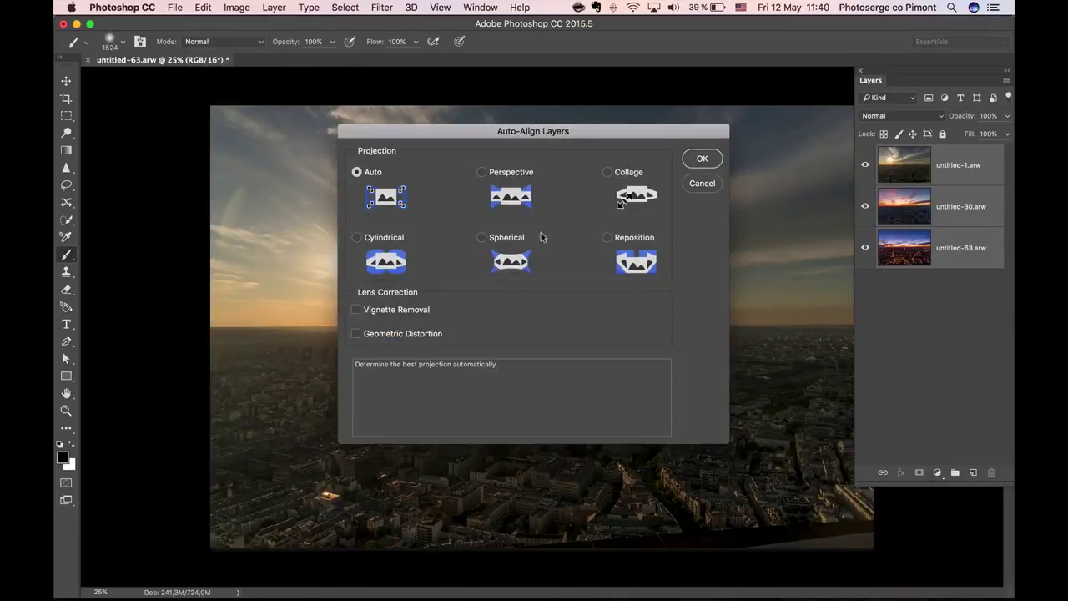
left_click(701, 158)
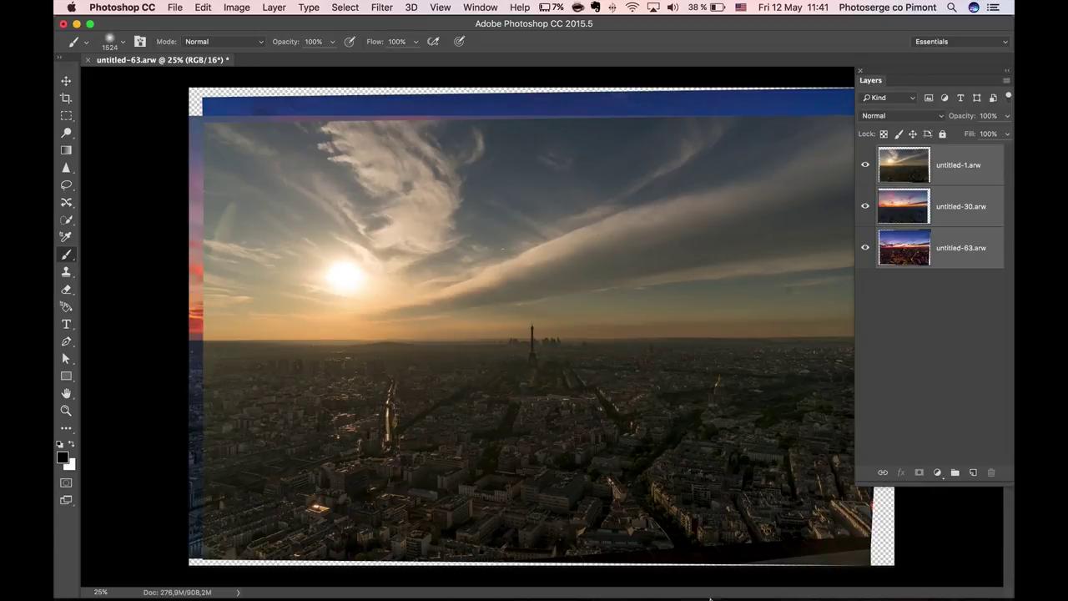
left_click_drag(914, 74, 928, 74)
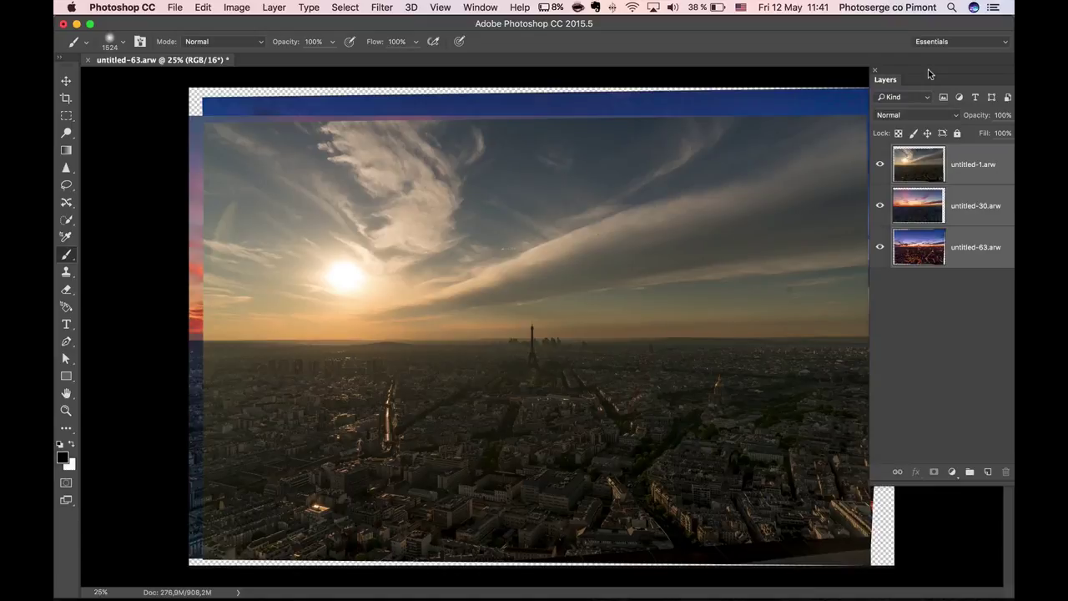
Step: Compare the day and sunset layers by toggling visibility, then set untitled-30 opacity to 68%
left_click(880, 168)
left_click(879, 167)
left_click(880, 168)
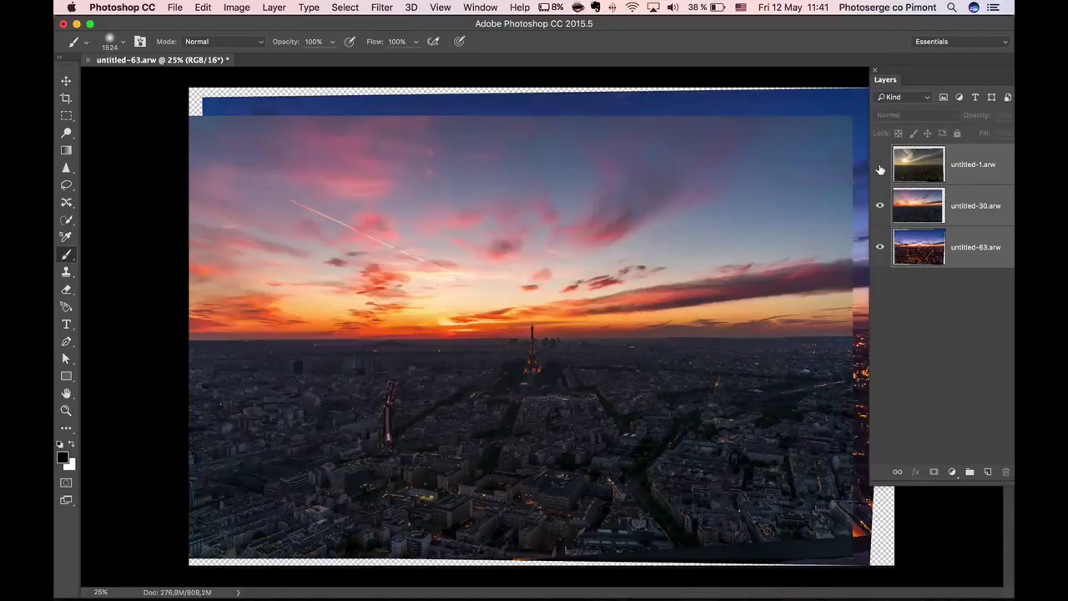
left_click(879, 167)
left_click(880, 168)
left_click(881, 207)
left_click(881, 207)
left_click(881, 207)
left_click(881, 207)
left_click(917, 207)
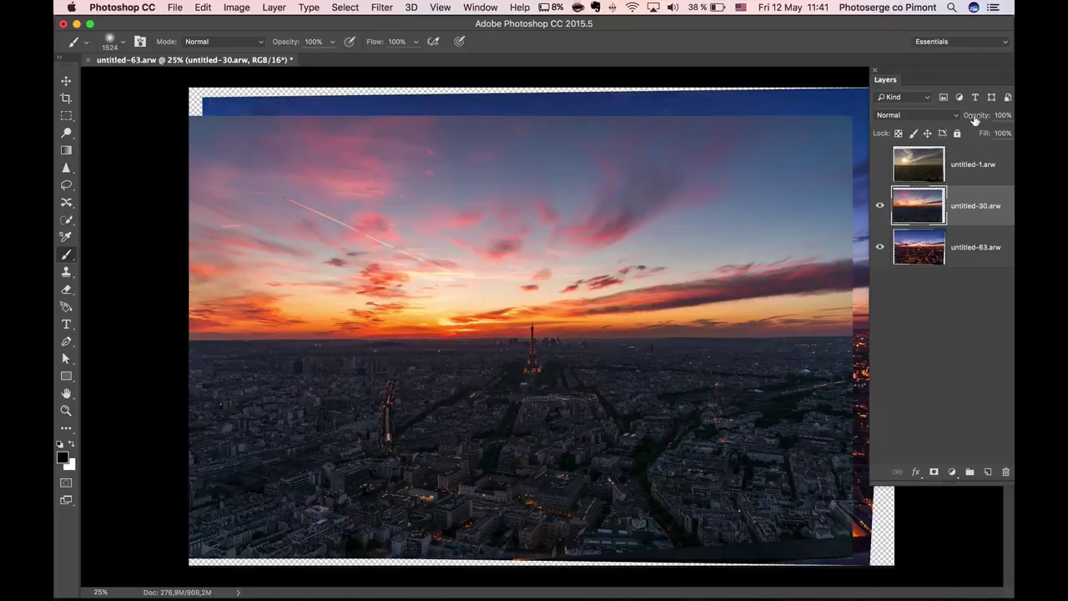
left_click_drag(966, 117, 952, 119)
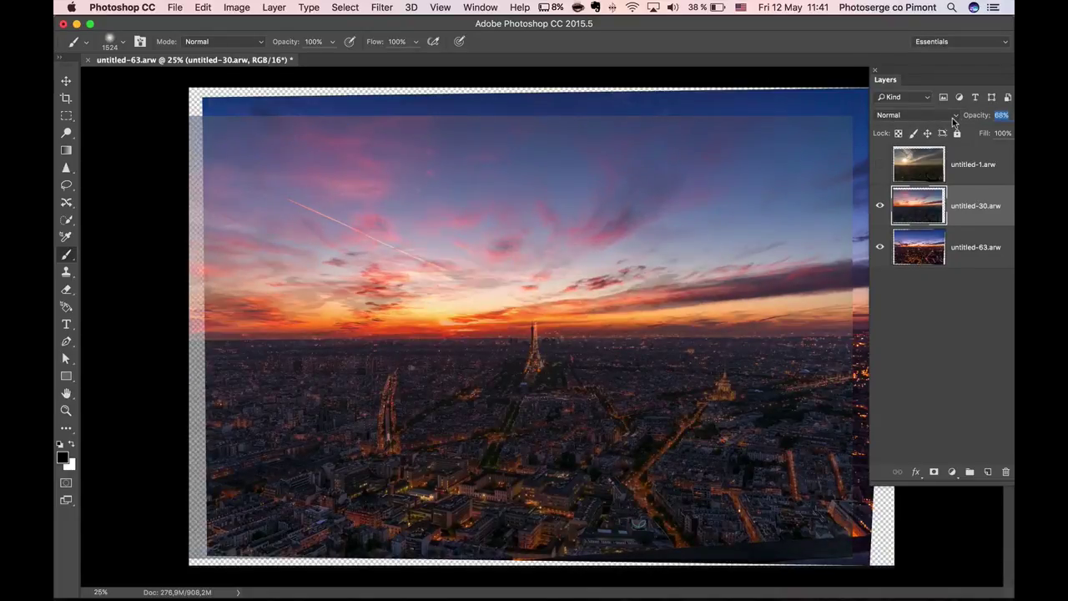
Step: Zoom to 200% on the Eiffel Tower and shift untitled-63 so both towers overlap
left_click(923, 241)
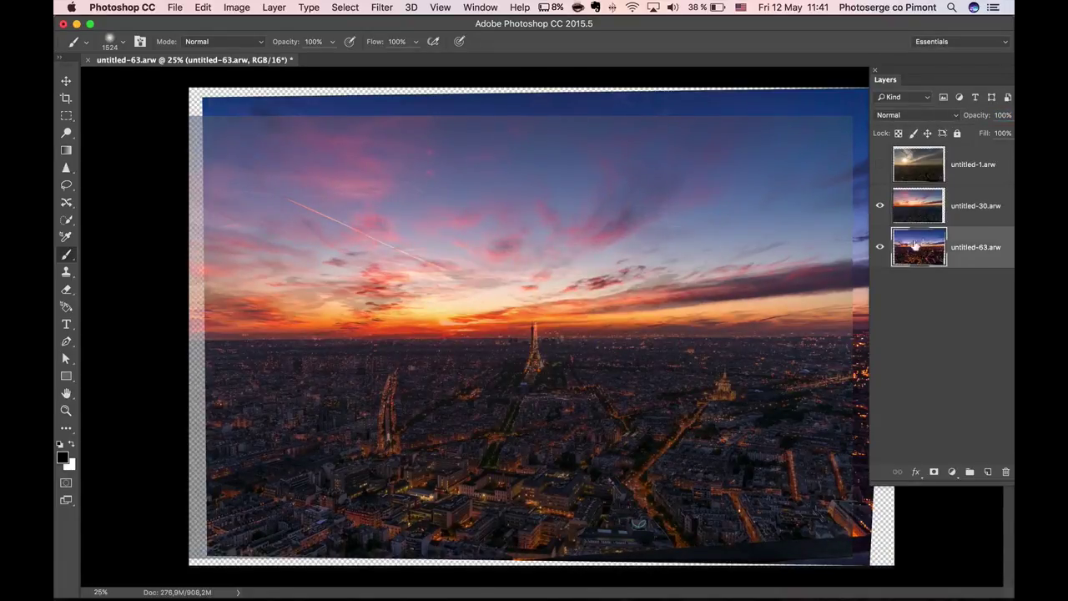
key("z")
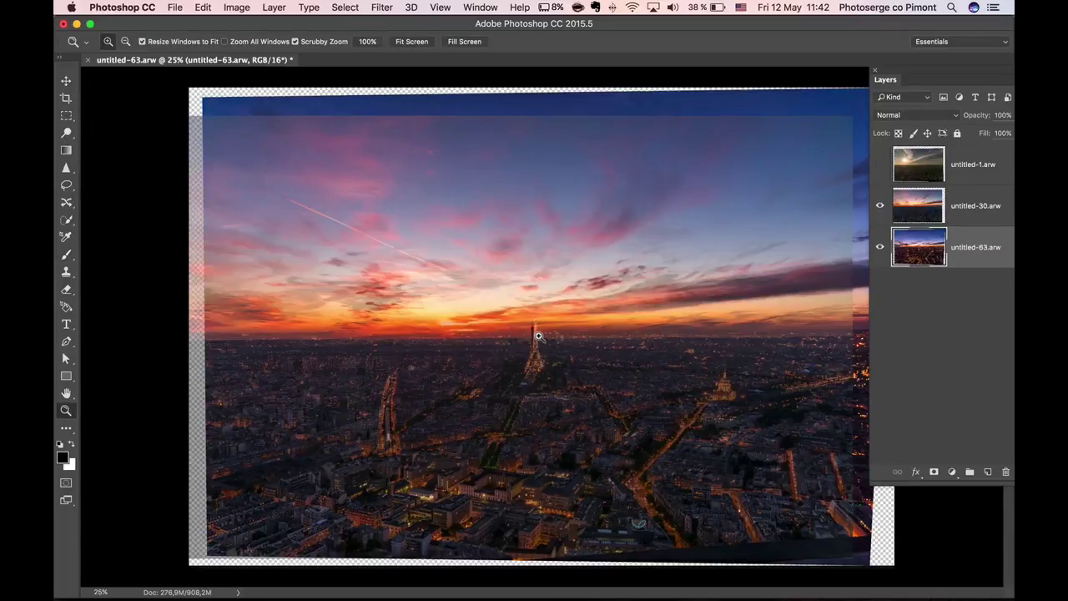
left_click(535, 335)
left_click(537, 335)
left_click(539, 336)
left_click(539, 337)
left_click(539, 336)
key("v")
left_click_drag(513, 261, 485, 319)
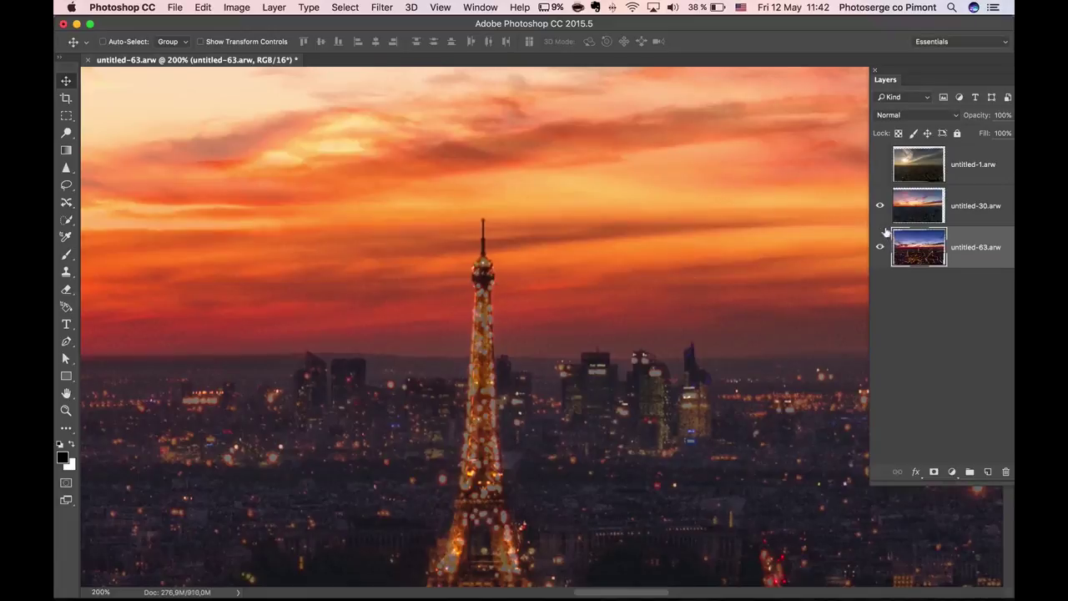
Step: Show the daylight layer again and fit the image on screen
left_click(880, 164)
key("z")
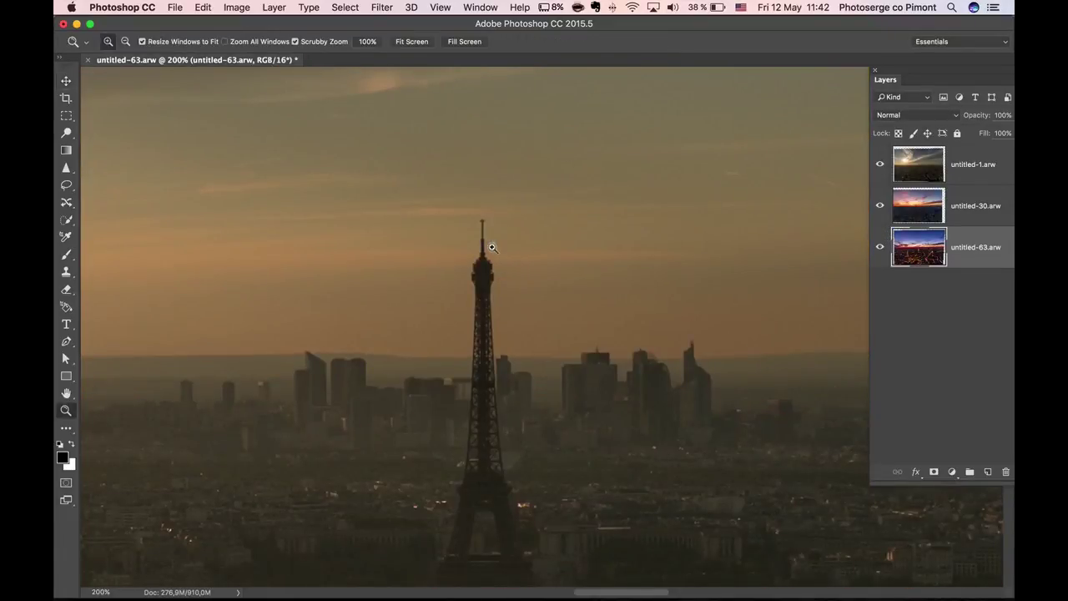
right_click(491, 246)
left_click(559, 252)
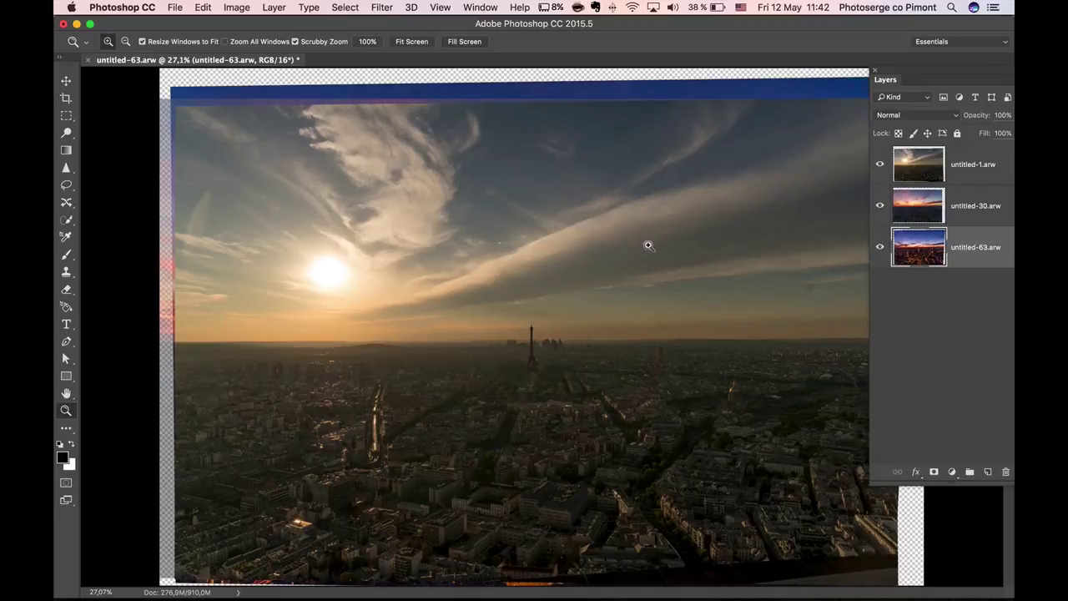
Step: Crop the composite to a 16:9 frame that trims away the transparent edges
key("v")
key("z")
left_click(568, 231, "alt")
left_click(568, 232, "alt")
key("c")
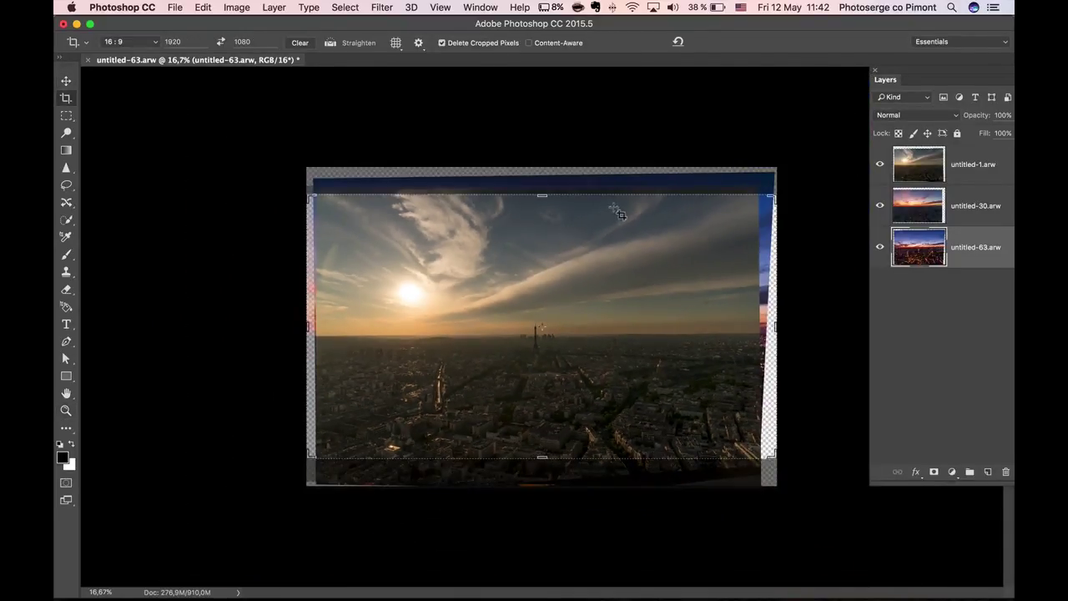
left_click_drag(541, 197, 543, 200)
left_click_drag(544, 455, 543, 453)
left_click_drag(764, 330, 758, 307)
left_click_drag(335, 328, 339, 300)
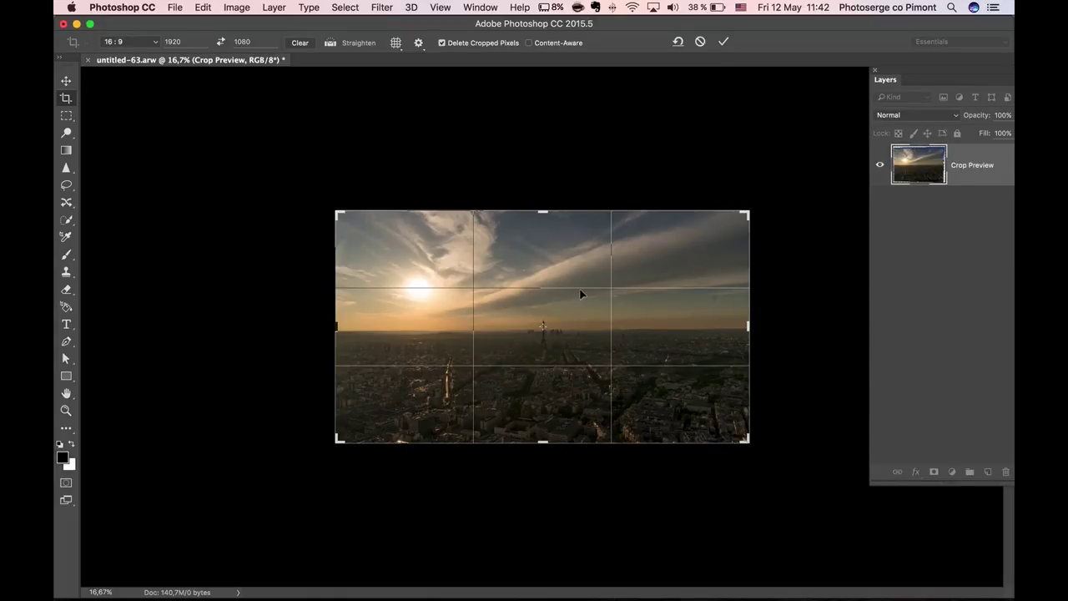
left_click_drag(578, 272, 577, 290)
left_click_drag(609, 343, 583, 285)
key("Return")
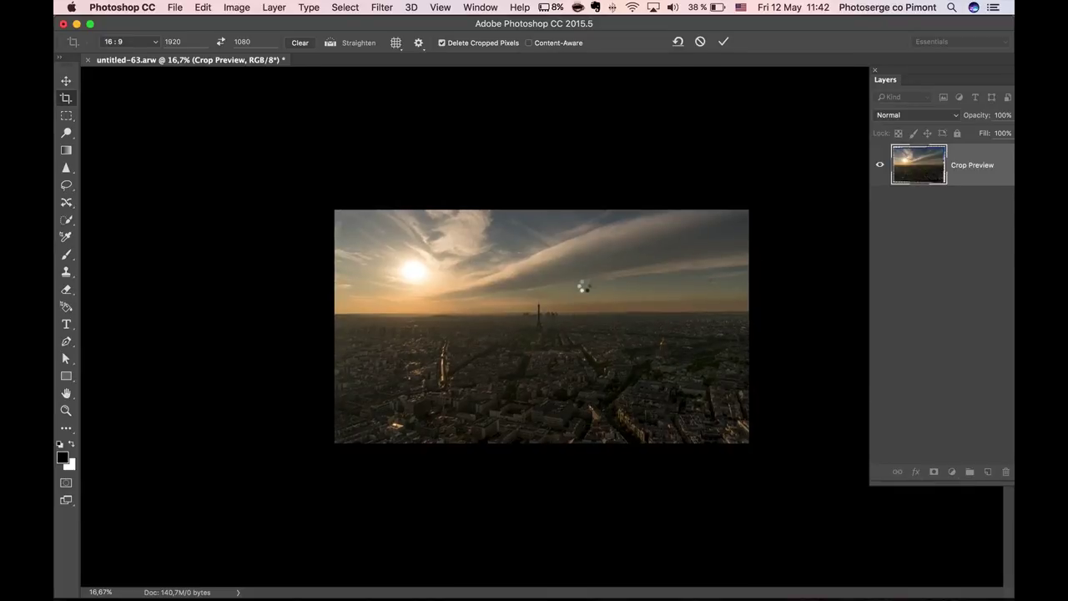
Step: Restore untitled-30 to 100% opacity and check each layer, leaving all three visible
left_click(880, 162)
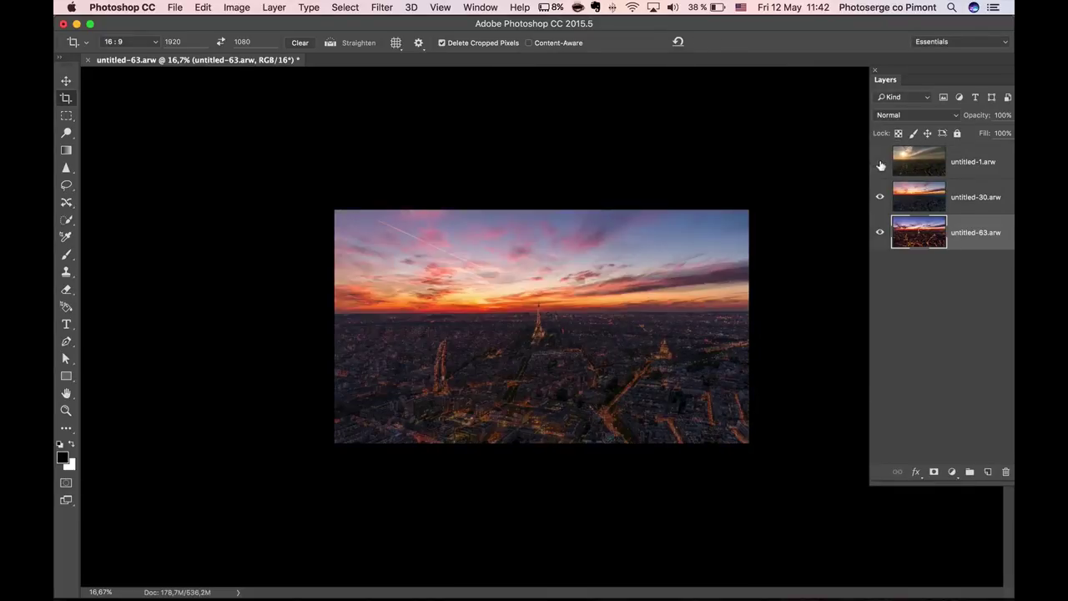
left_click(971, 197)
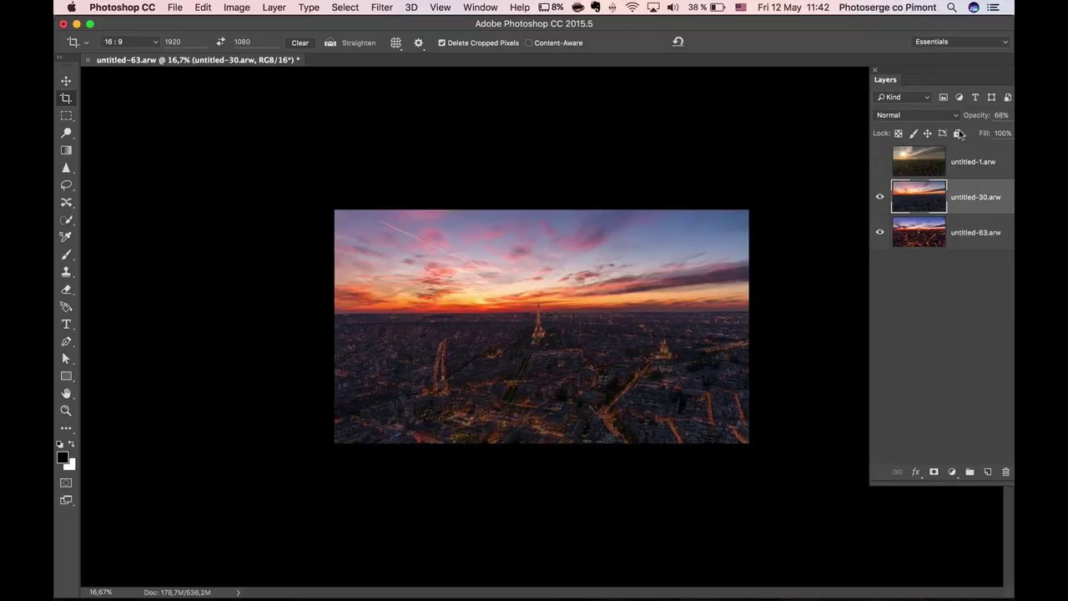
left_click_drag(978, 115, 1006, 115)
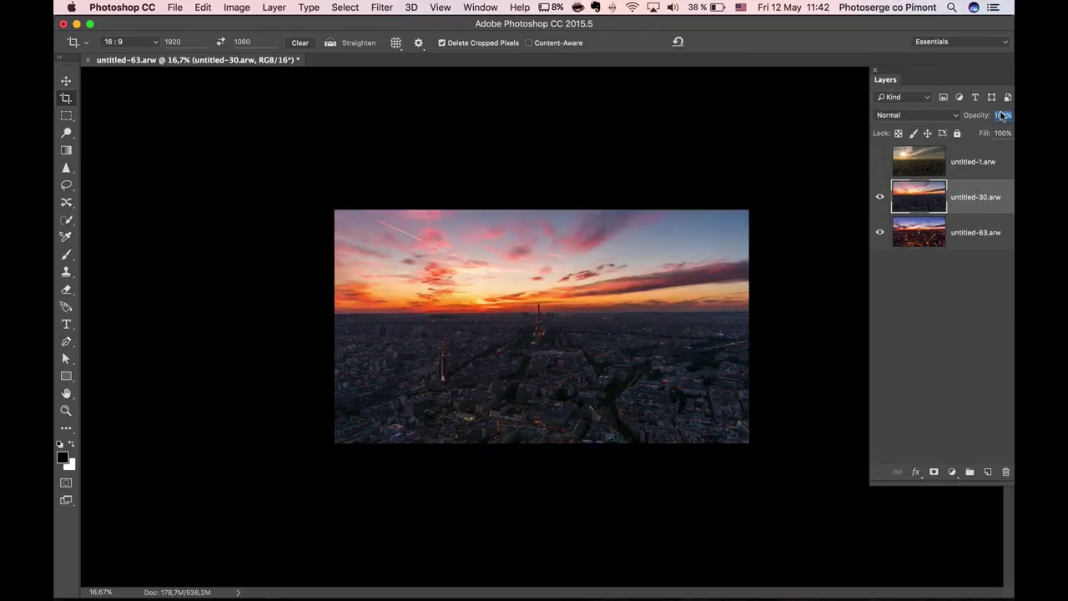
left_click(880, 162)
left_click_drag(886, 161, 882, 205)
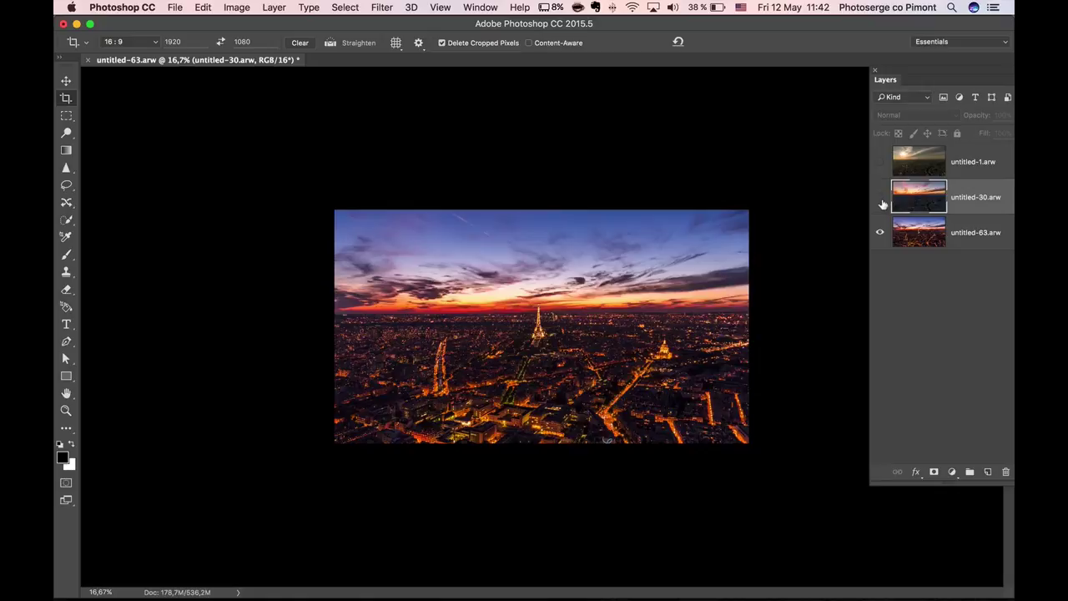
left_click(881, 200)
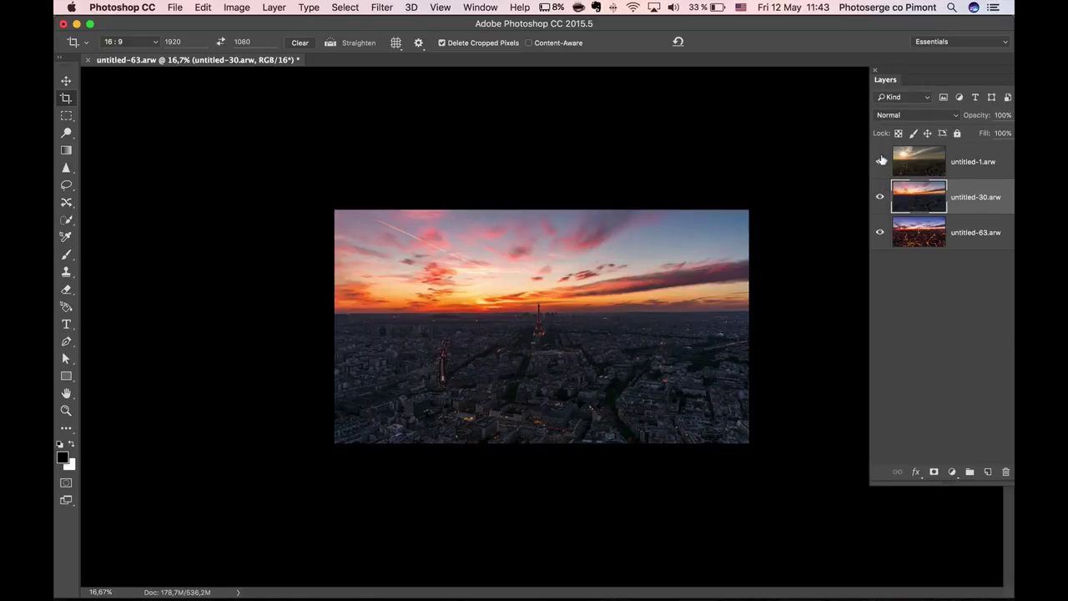
left_click(880, 161)
Step: Select the untitled-1 layer and add a vertical guide at 33%
key("z")
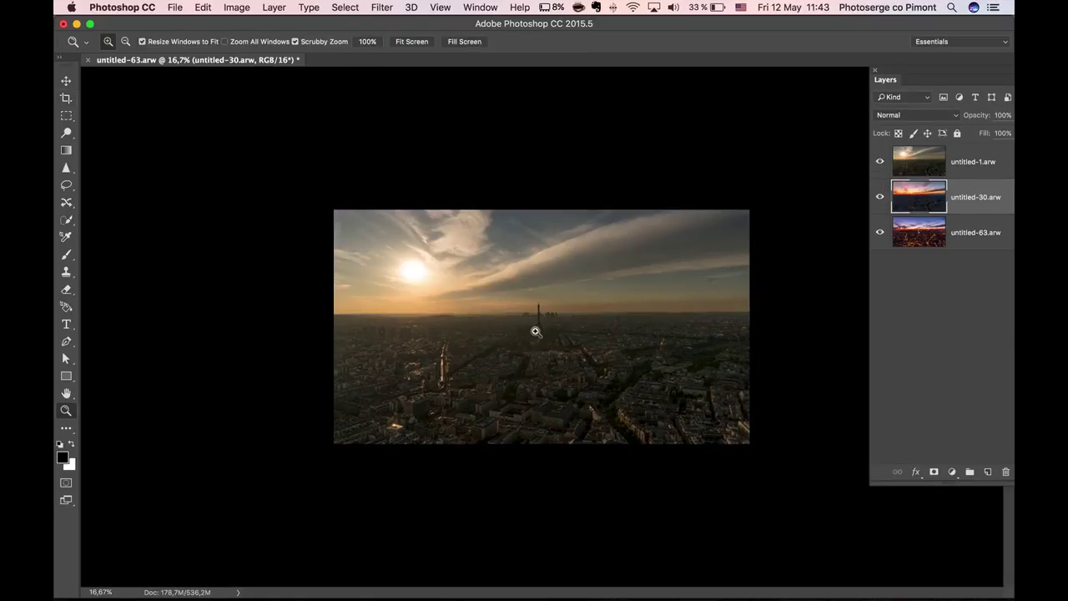
left_click(536, 332)
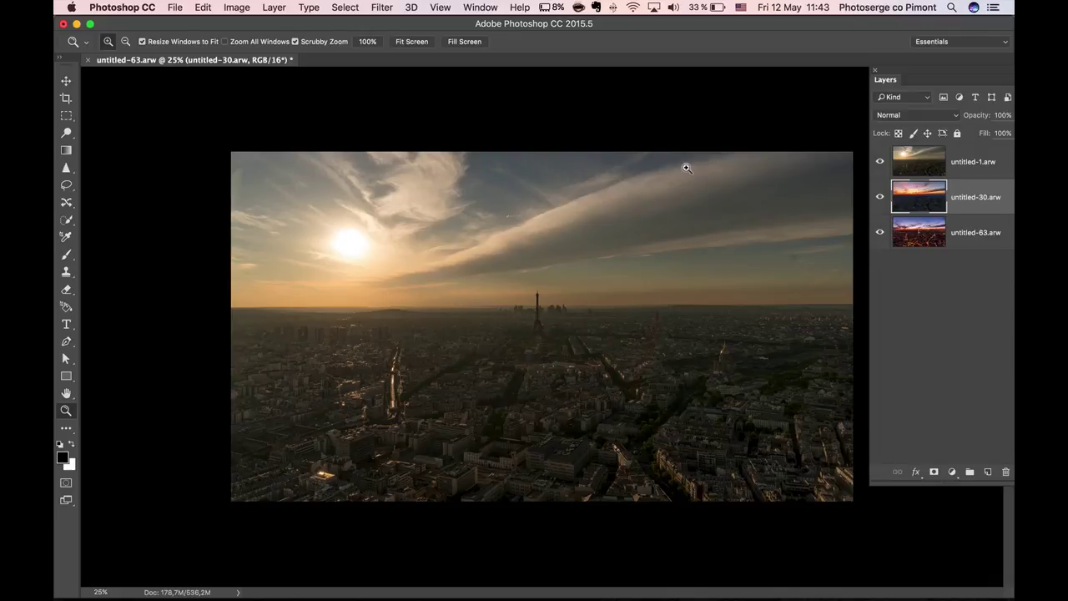
left_click(930, 157)
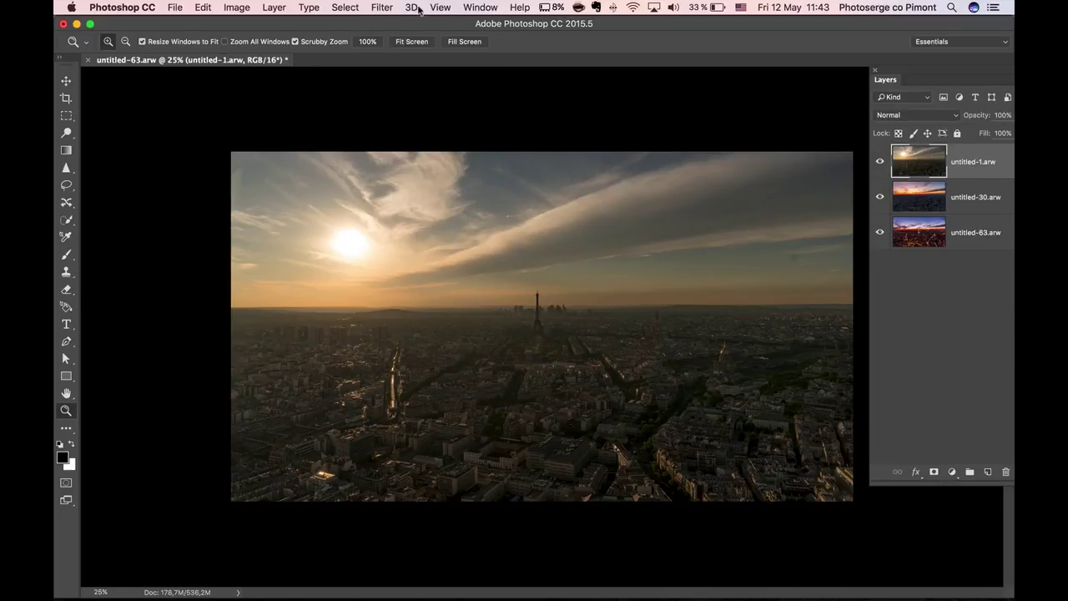
left_click(445, 9)
left_click(479, 360)
type("33")
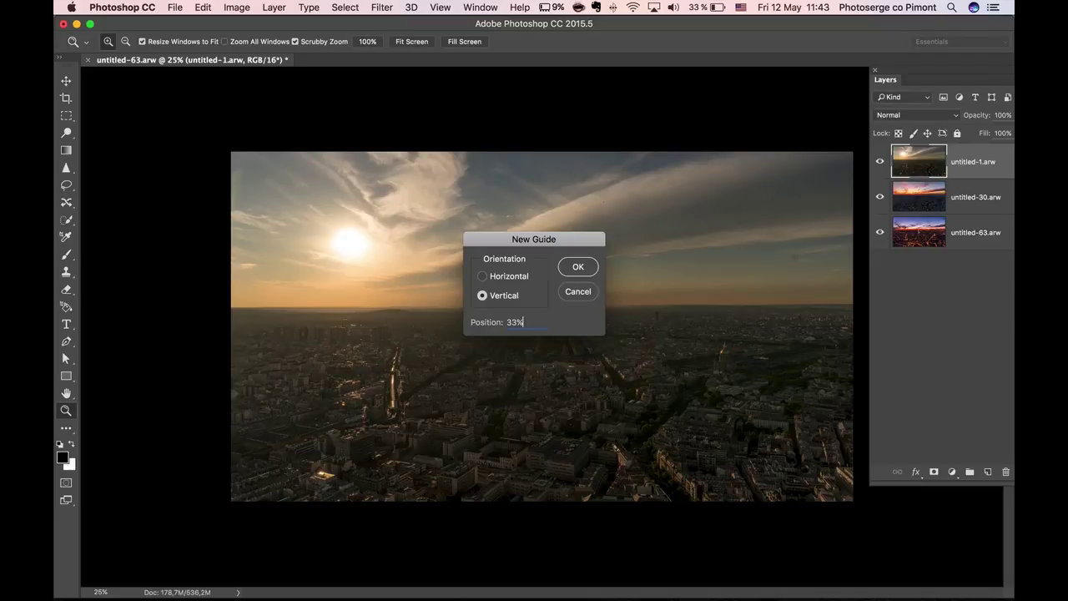
left_click(575, 265)
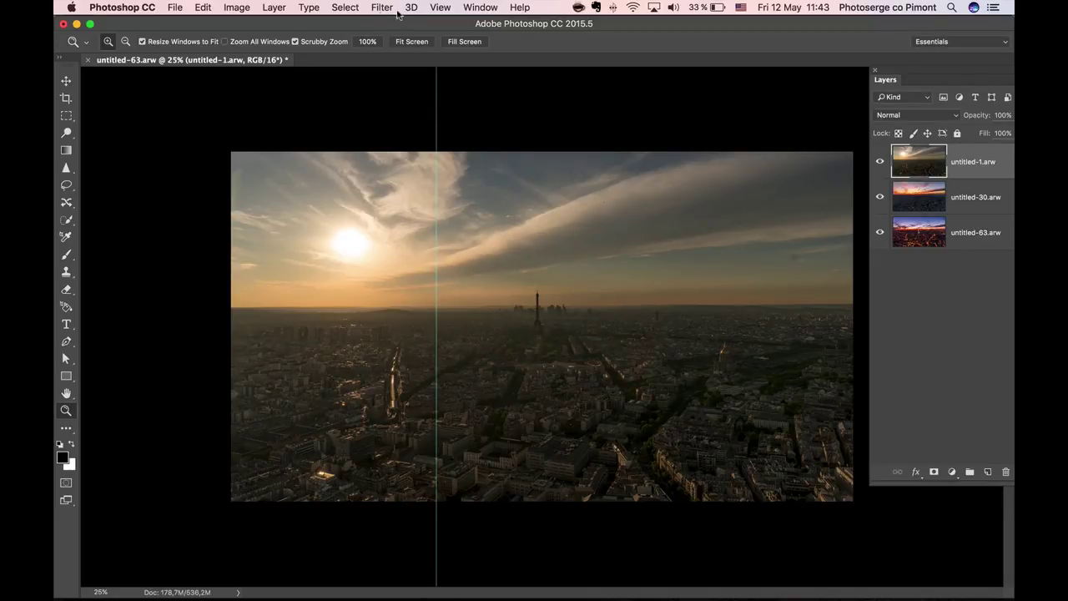
Step: Add a second vertical guide at 66% and give untitled-1 a white layer mask
left_click(440, 8)
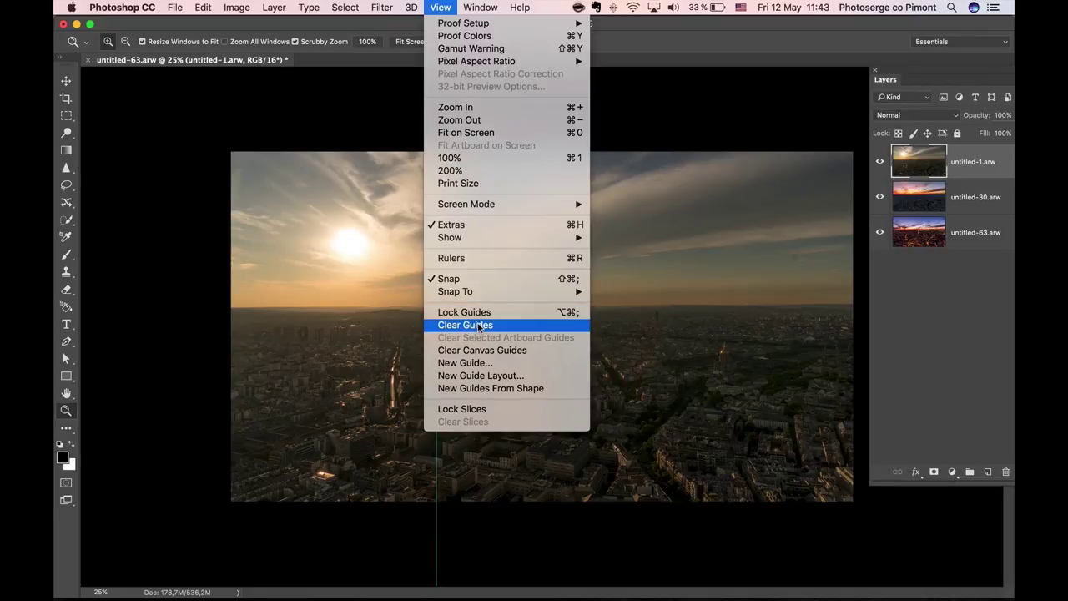
left_click(475, 363)
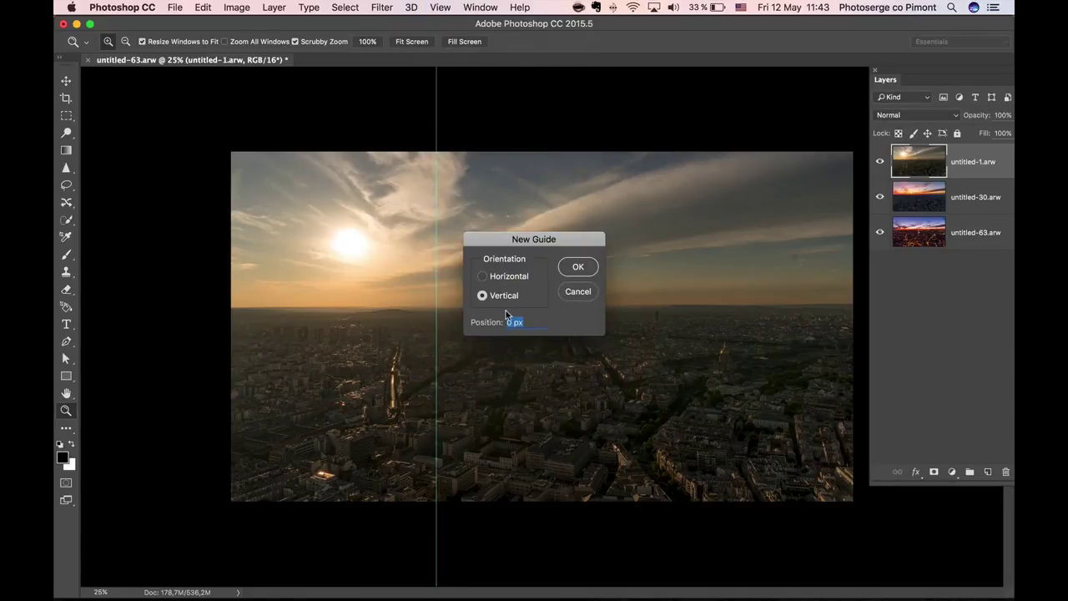
type("66%")
left_click(575, 271)
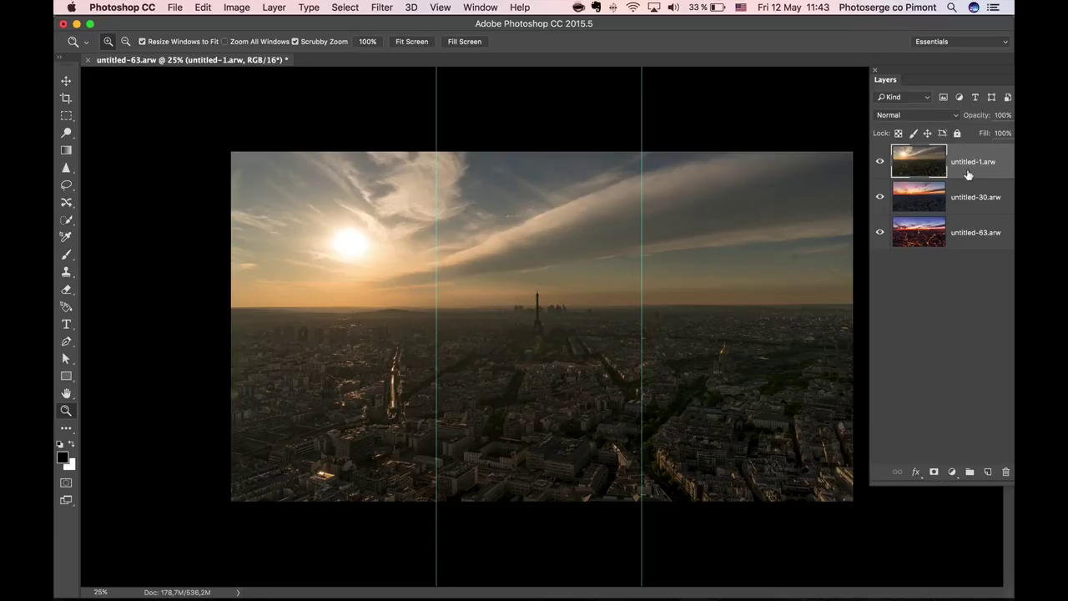
left_click(934, 471)
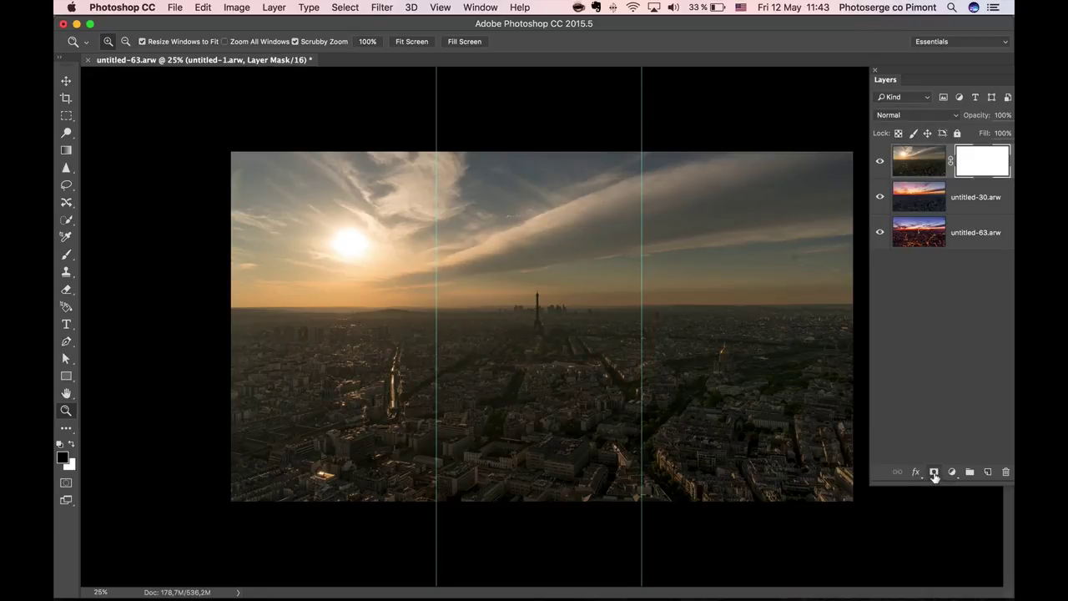
Step: Marquee the right two thirds and fill the daytime mask there with black
key("m")
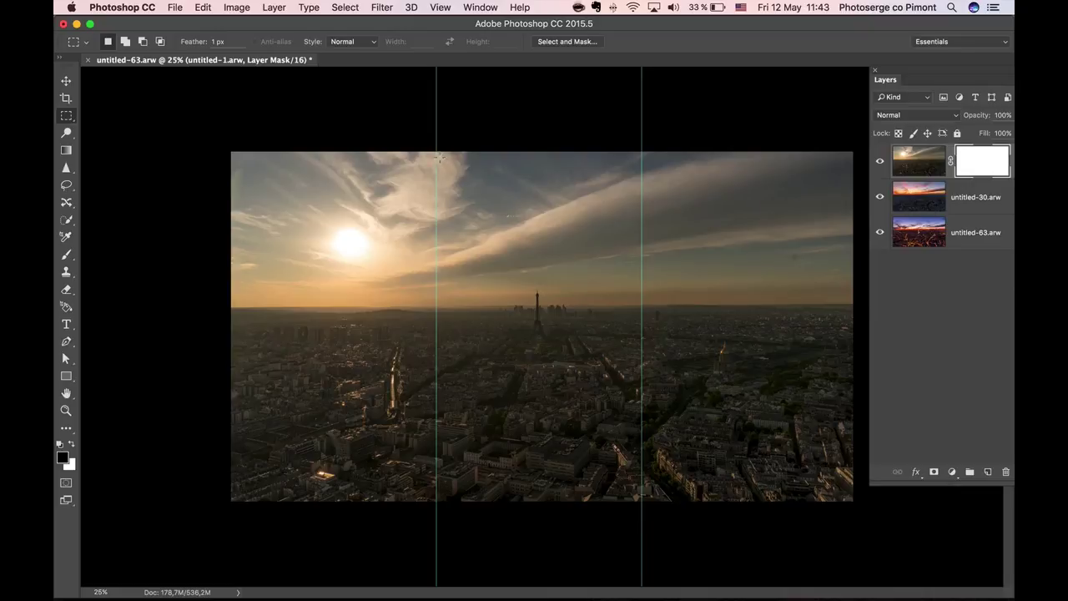
left_click_drag(436, 147, 884, 534)
key("shift+BackSpace")
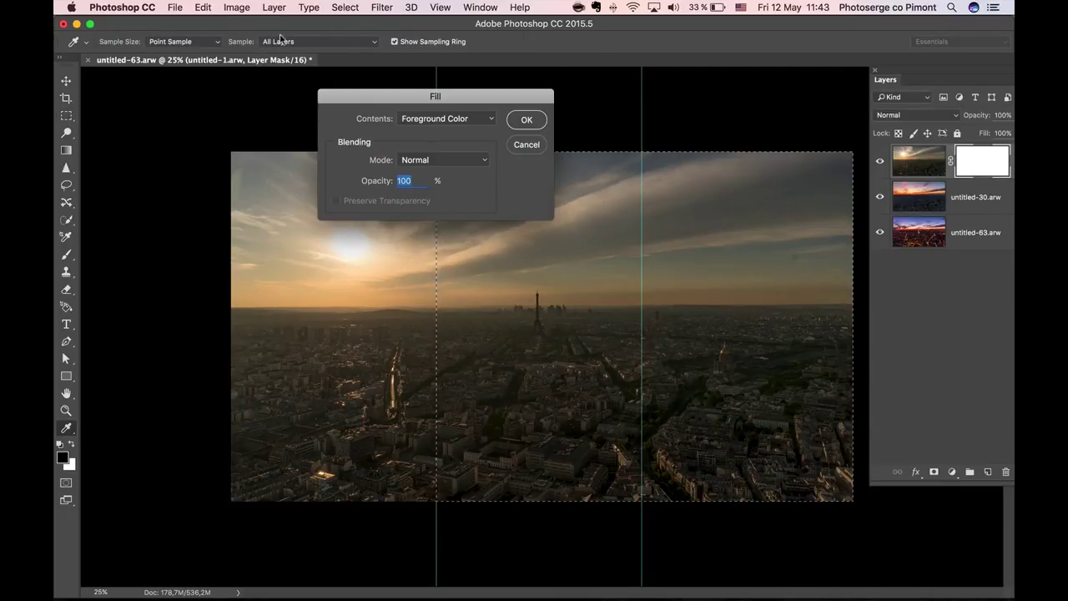
left_click(444, 119)
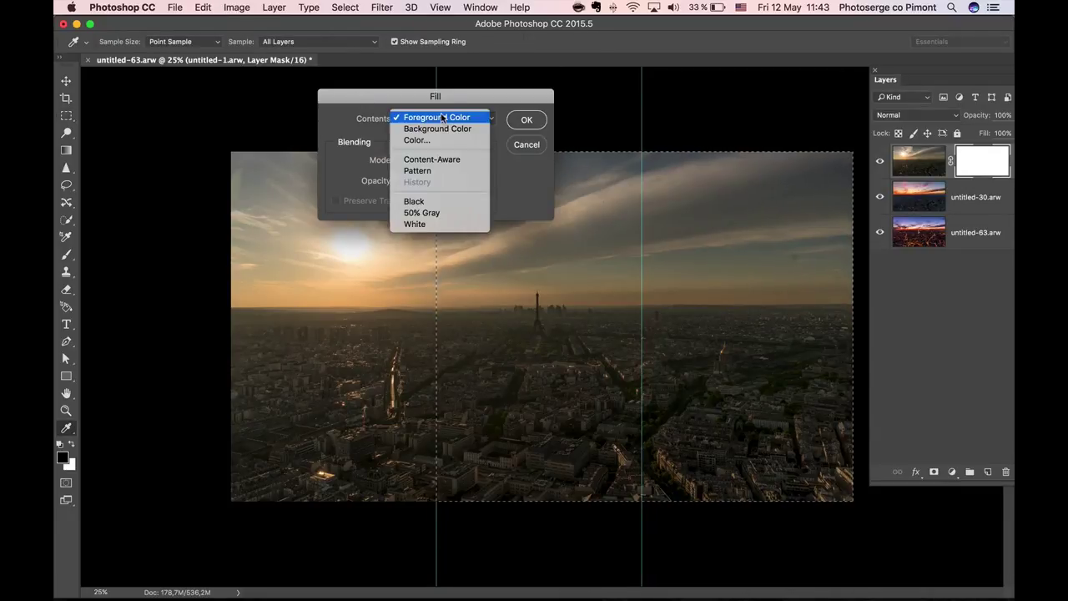
left_click(431, 206)
left_click(527, 119)
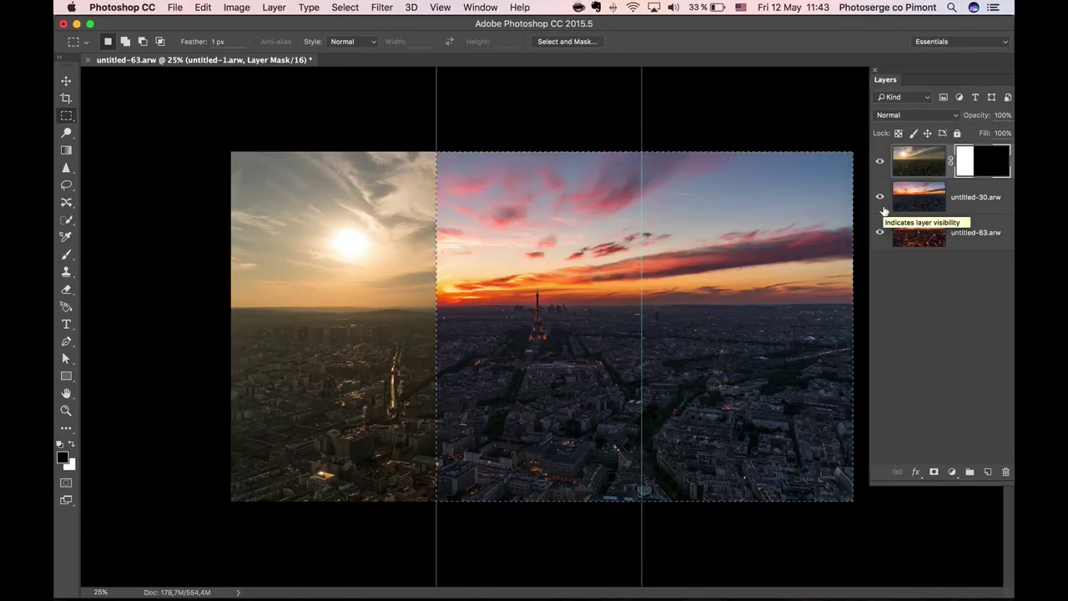
key("ctrl+d")
left_click(991, 208)
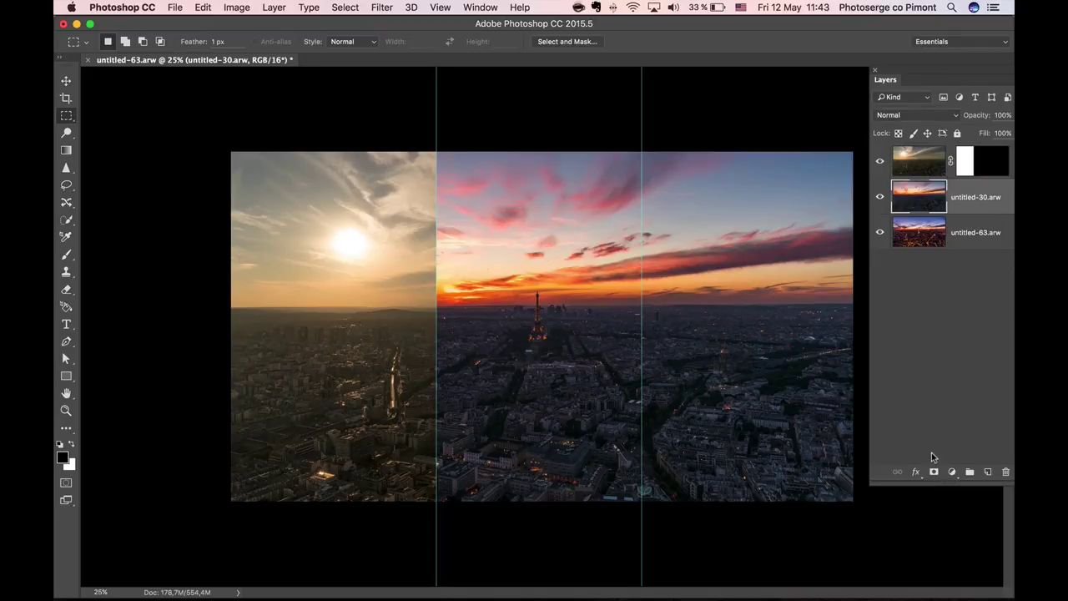
Step: Add a mask to untitled-30 and fill its right third with black
left_click(934, 472)
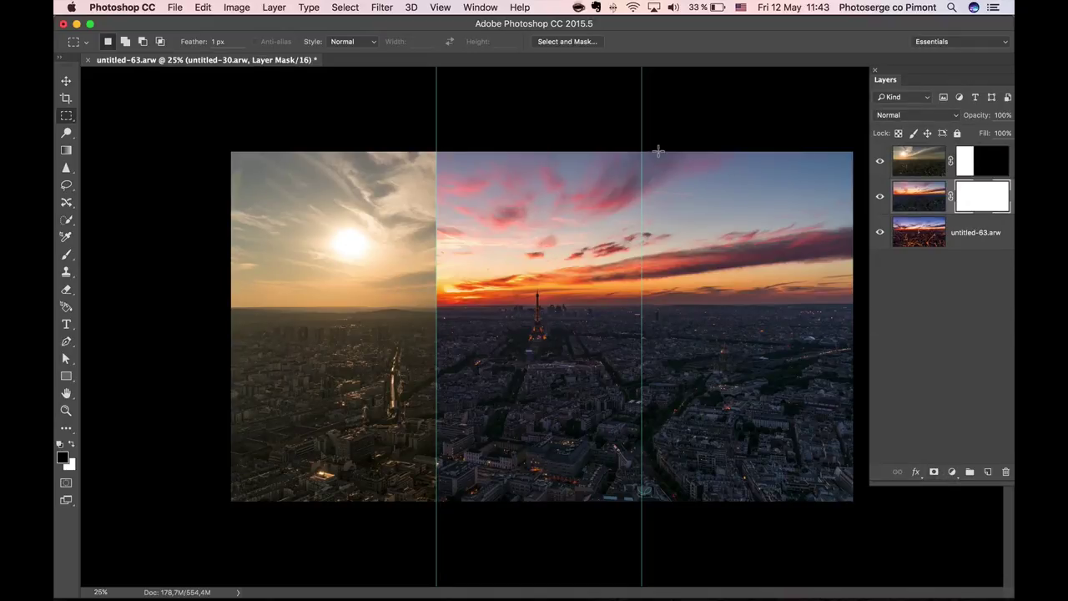
left_click_drag(641, 143, 743, 563)
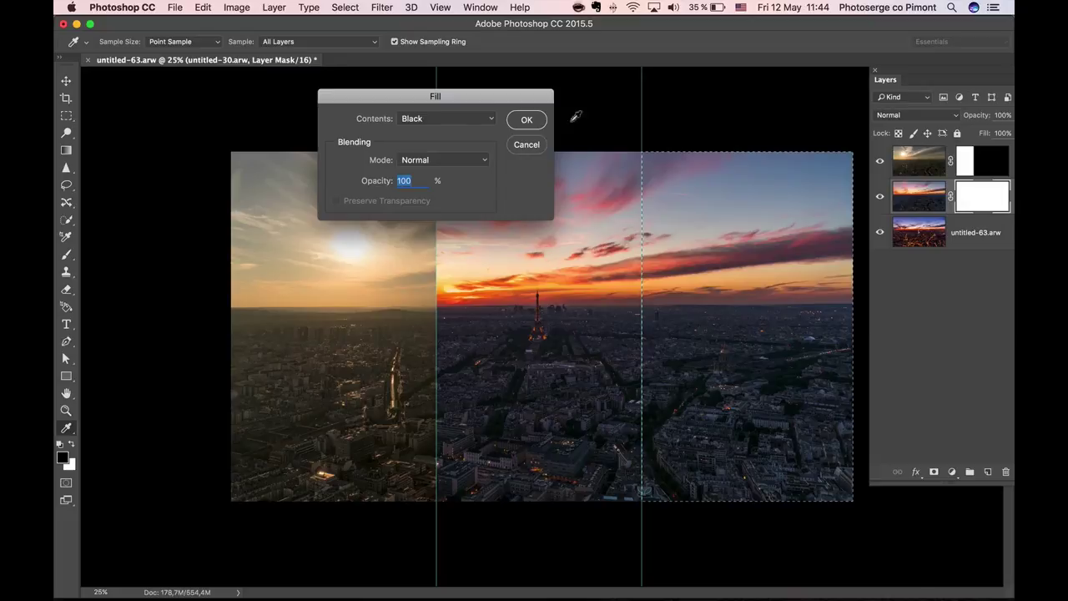
left_click(523, 119)
left_click(508, 119)
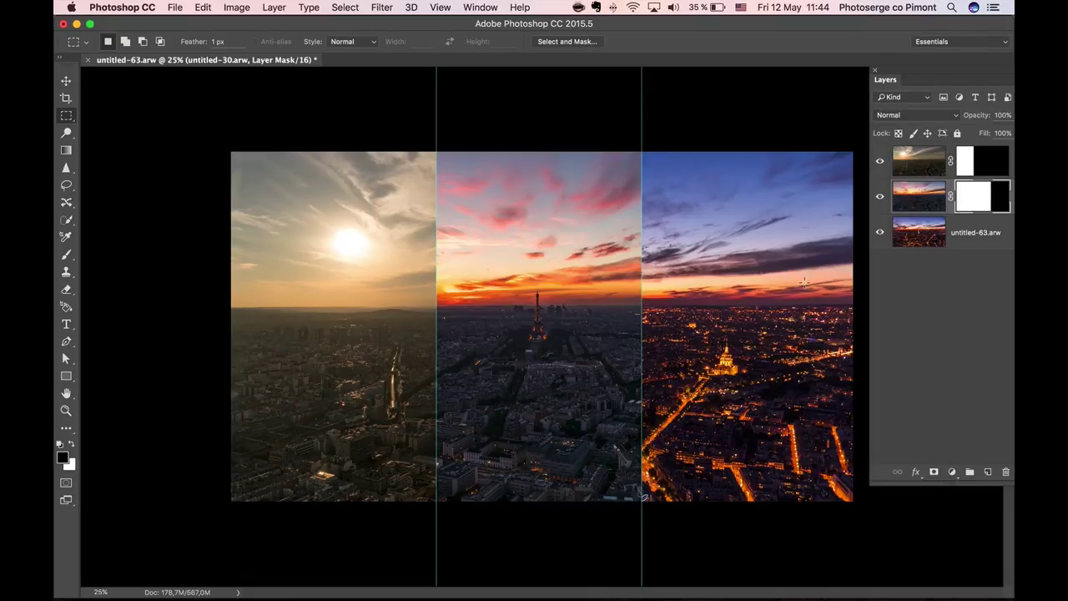
Step: Zoom out, clear all guides, and return to a 25% view
key("z")
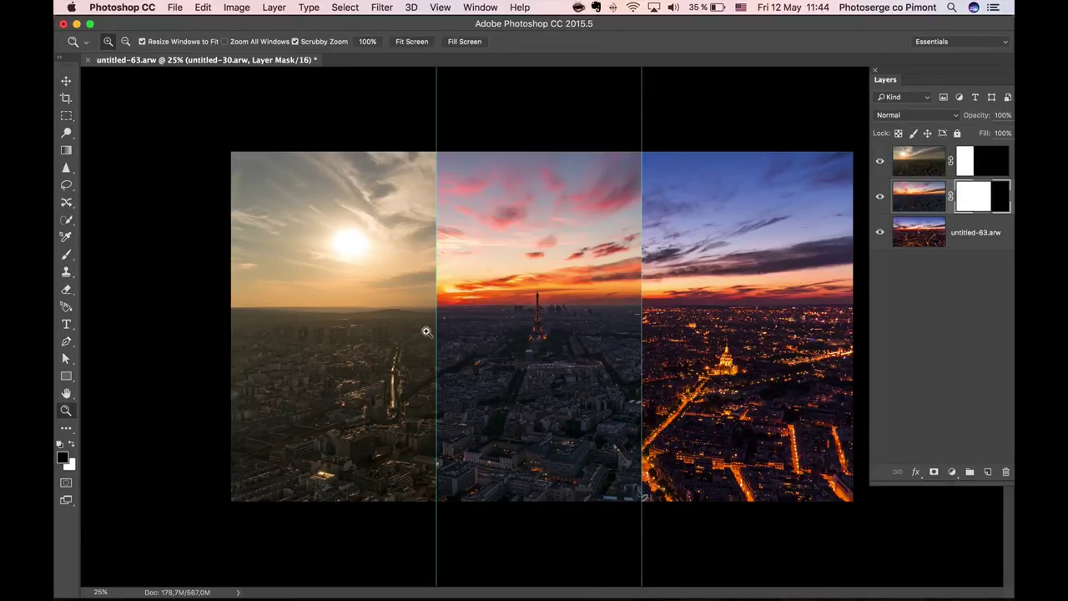
left_click(424, 334, "alt")
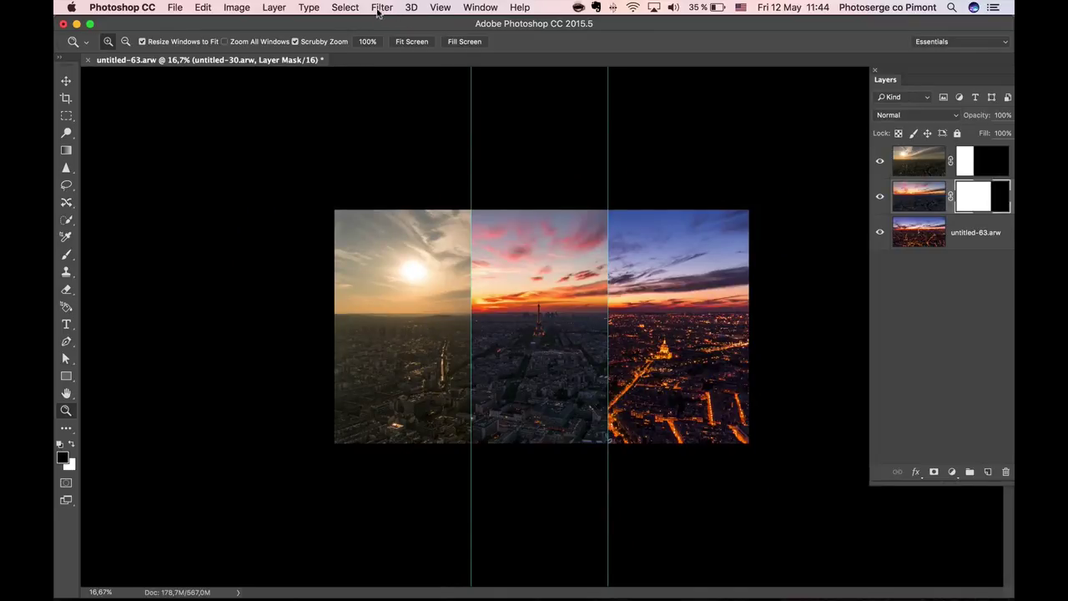
left_click(440, 7)
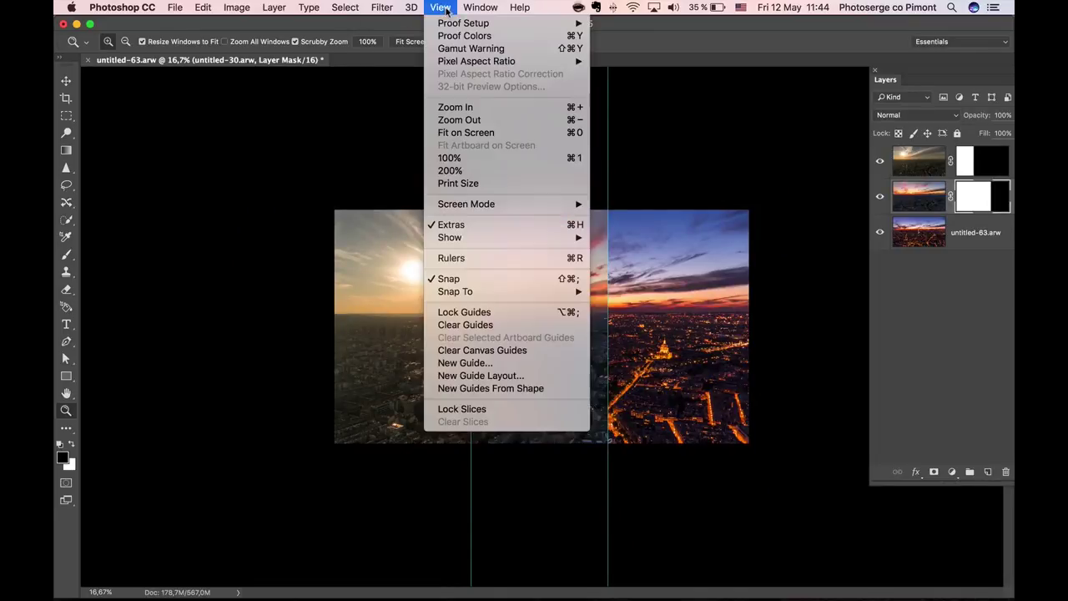
left_click(468, 331)
left_click(500, 353)
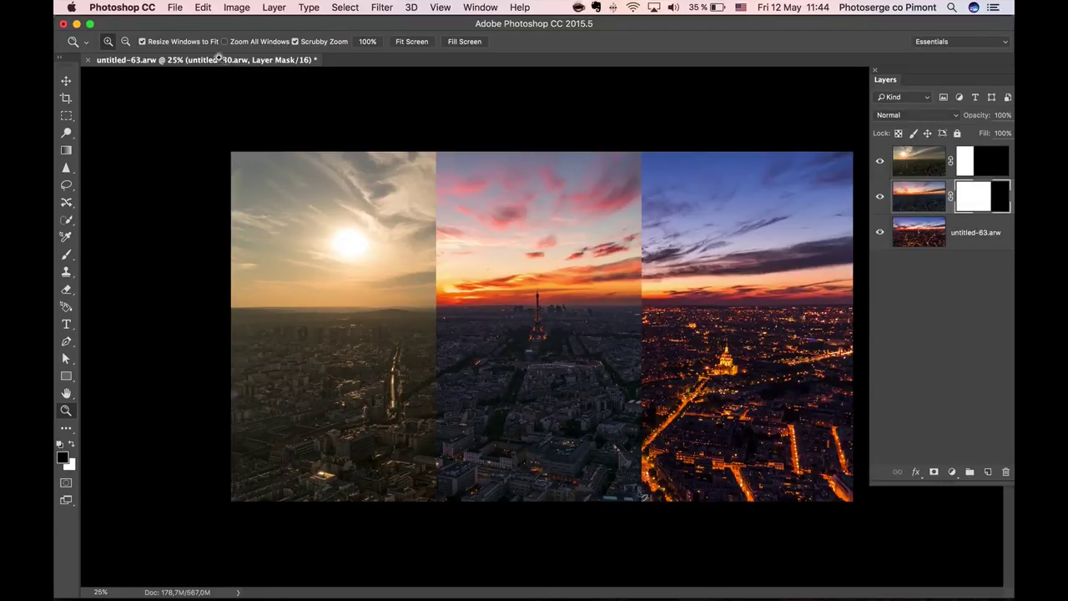
Step: Save the composite as a layered TIFF named 'Paris top 8bit', accepting the TIFF options
key("super+s")
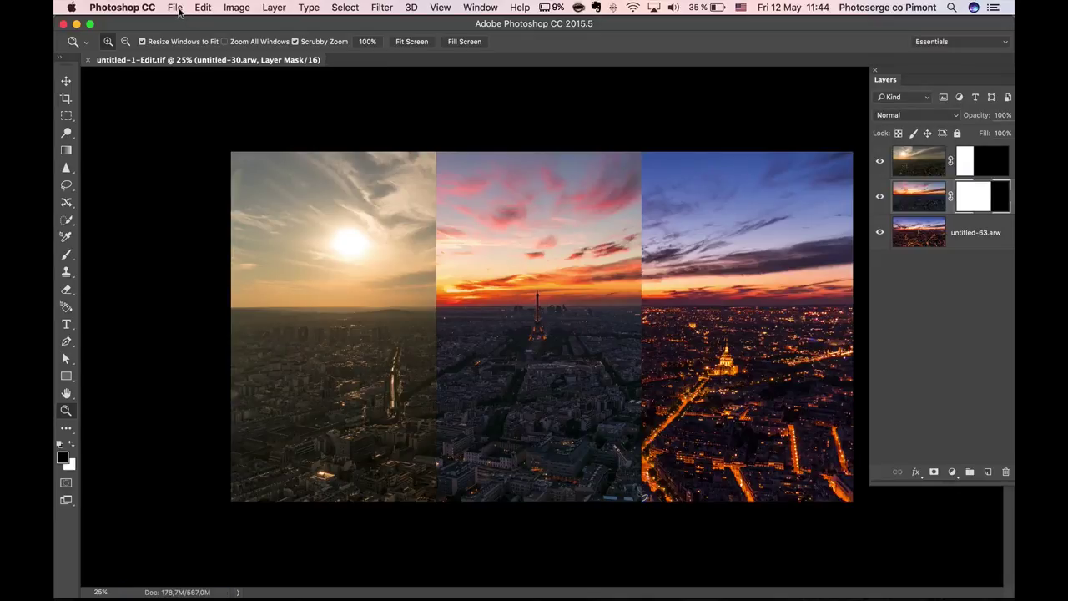
left_click(177, 11)
left_click(216, 148)
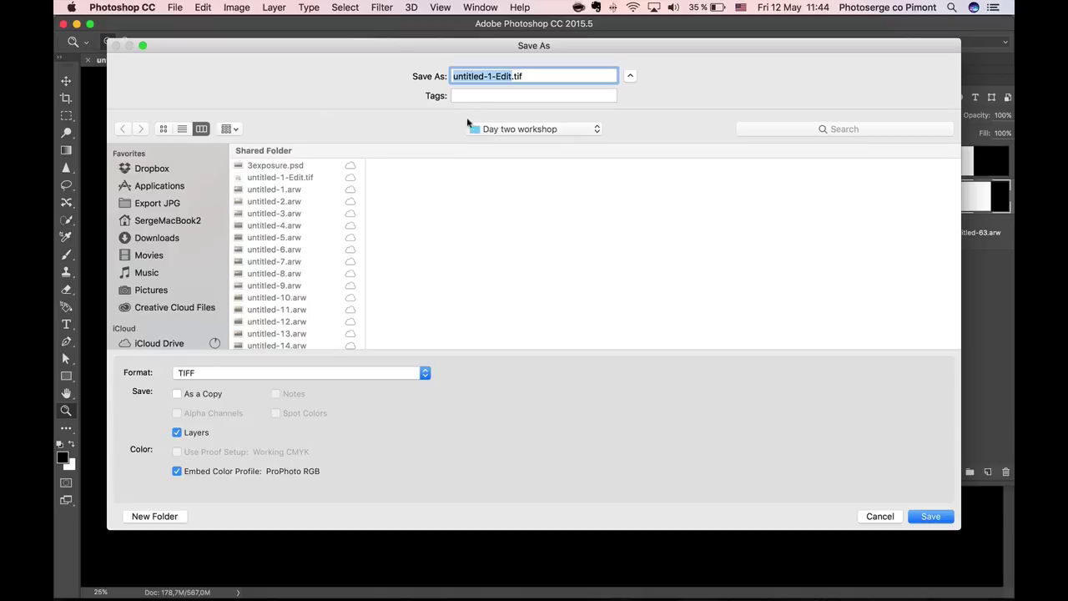
type("Paris top ")
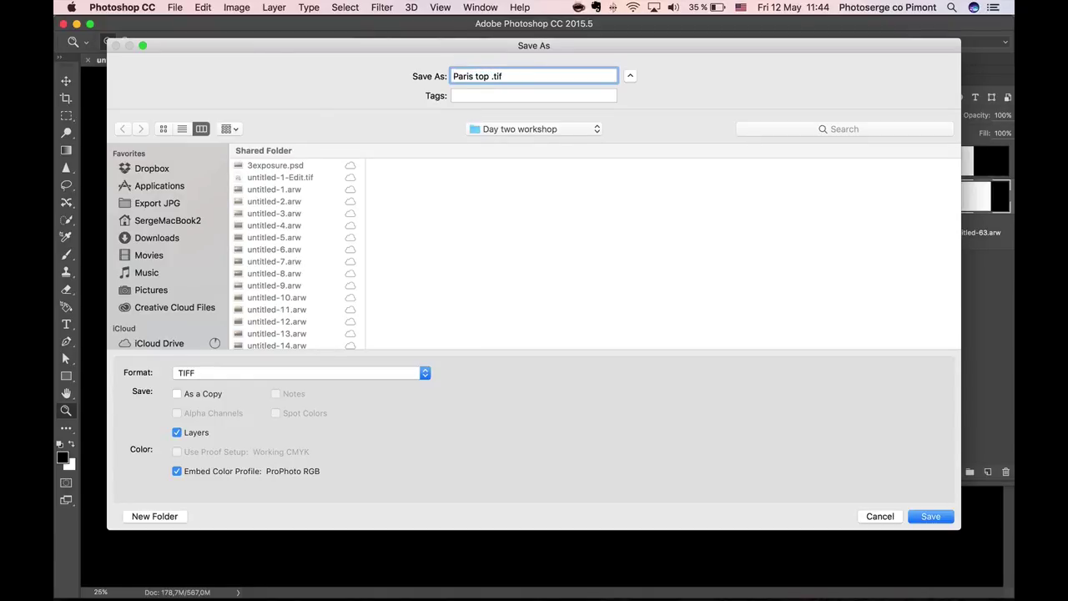
type("8bit")
key("Return")
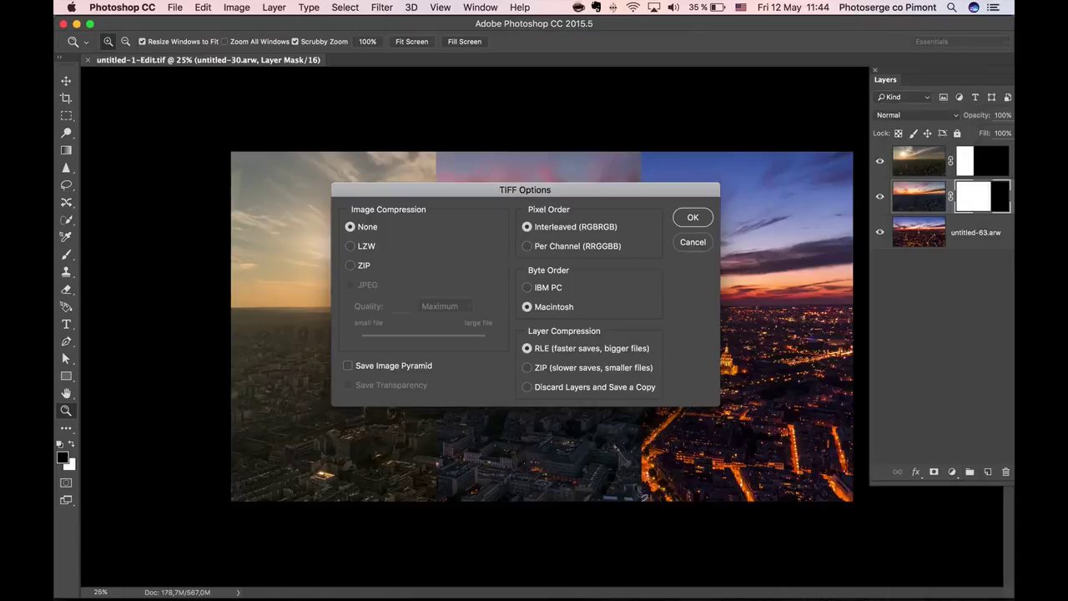
left_click(705, 219)
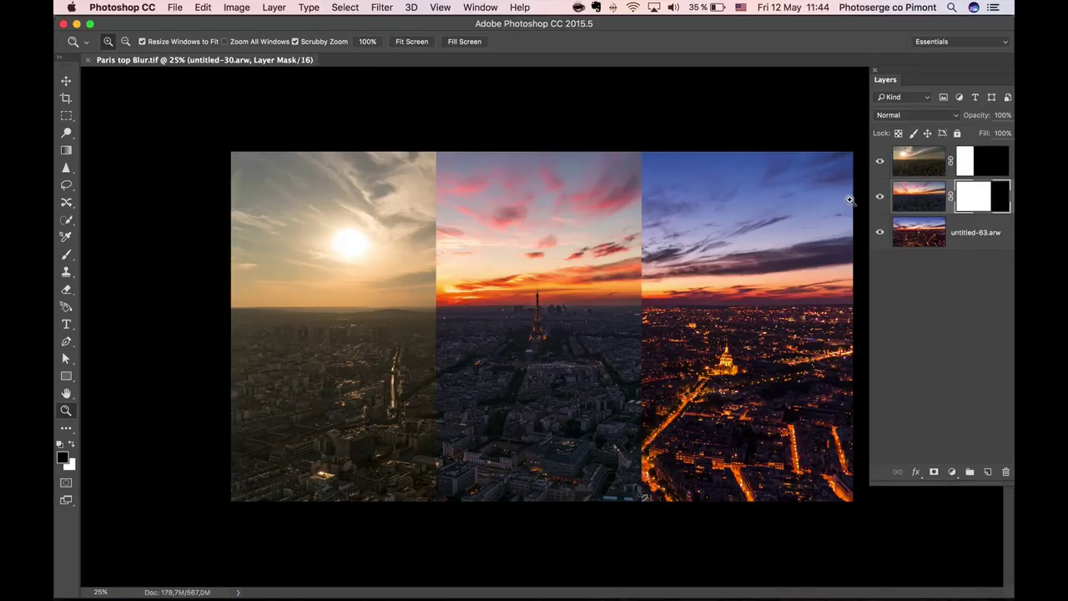
Step: Apply a 553,2-pixel Gaussian Blur to the top daytime layer's mask
left_click(969, 166)
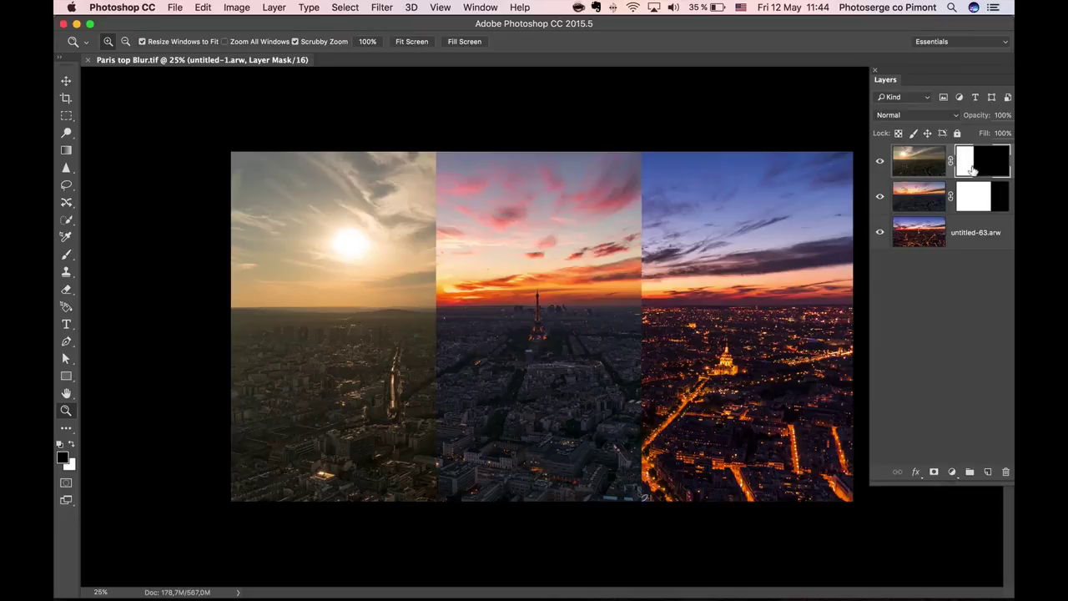
left_click(380, 7)
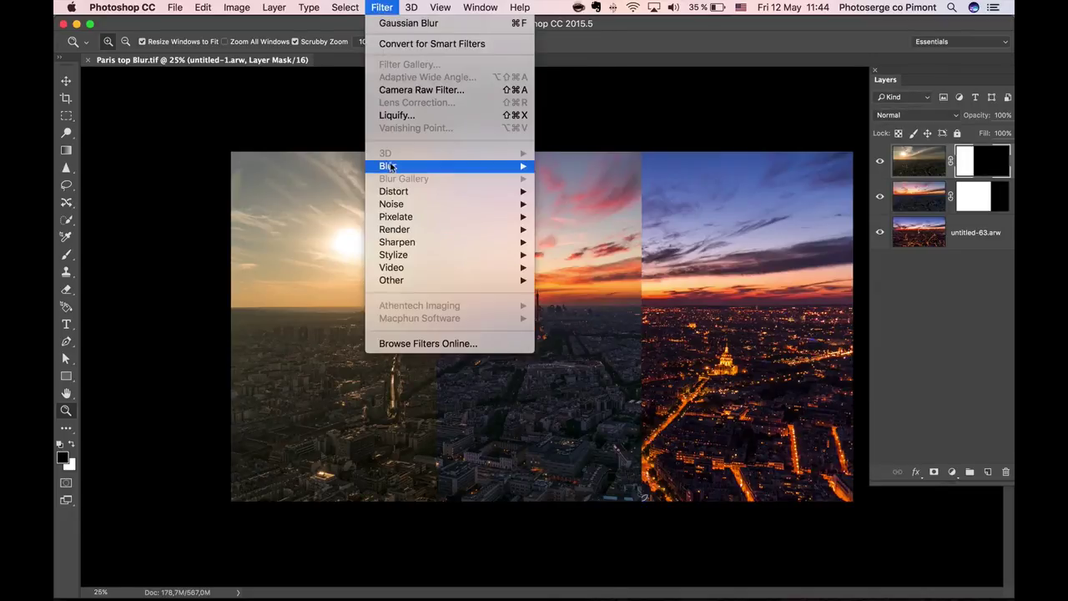
mouse_move(391, 166)
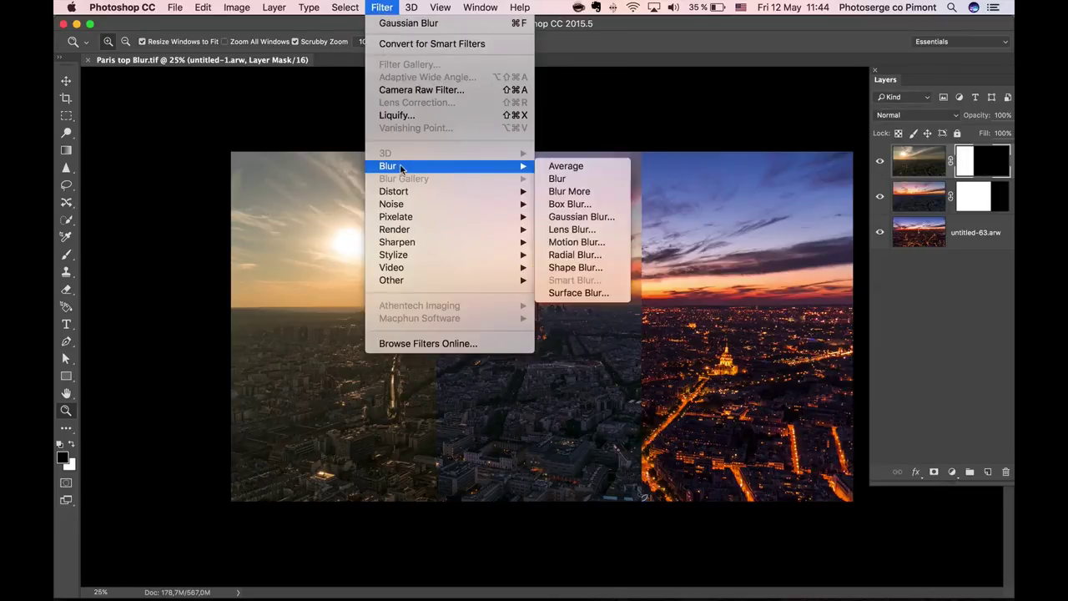
left_click(581, 217)
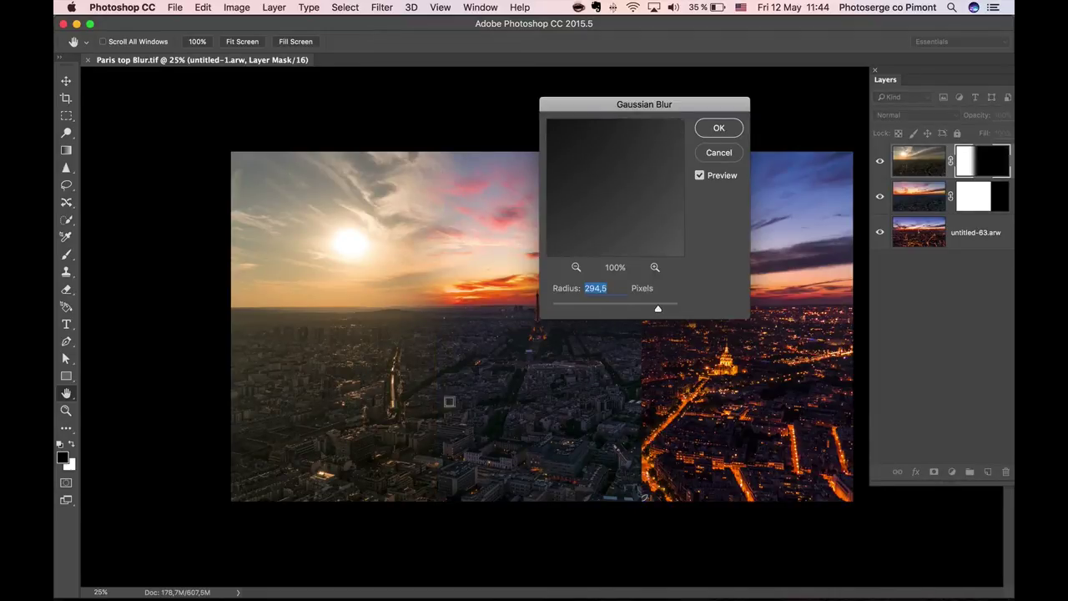
left_click_drag(659, 312, 666, 312)
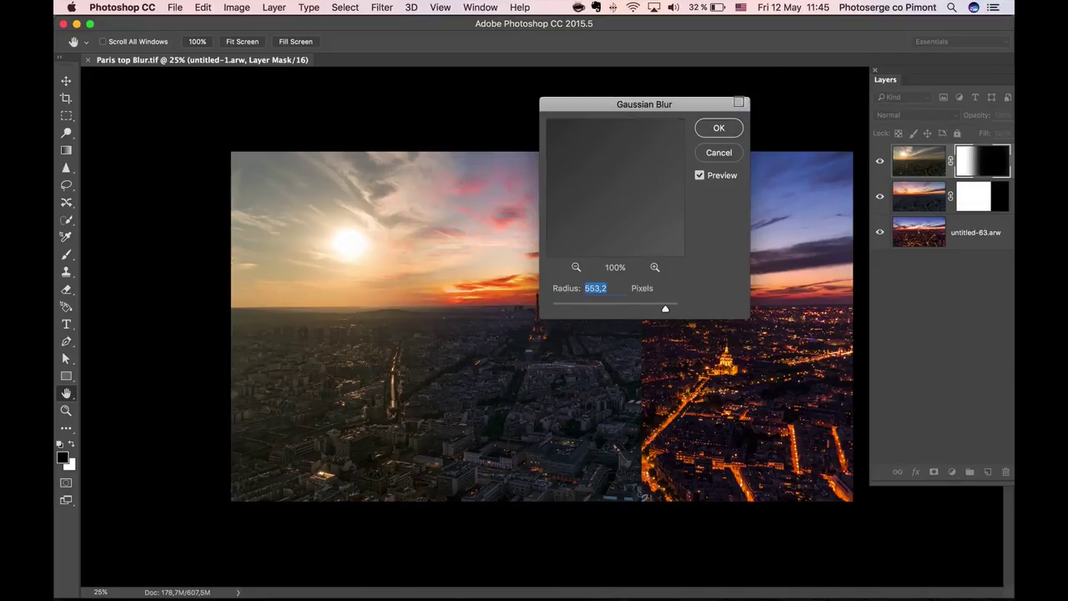
left_click(719, 127)
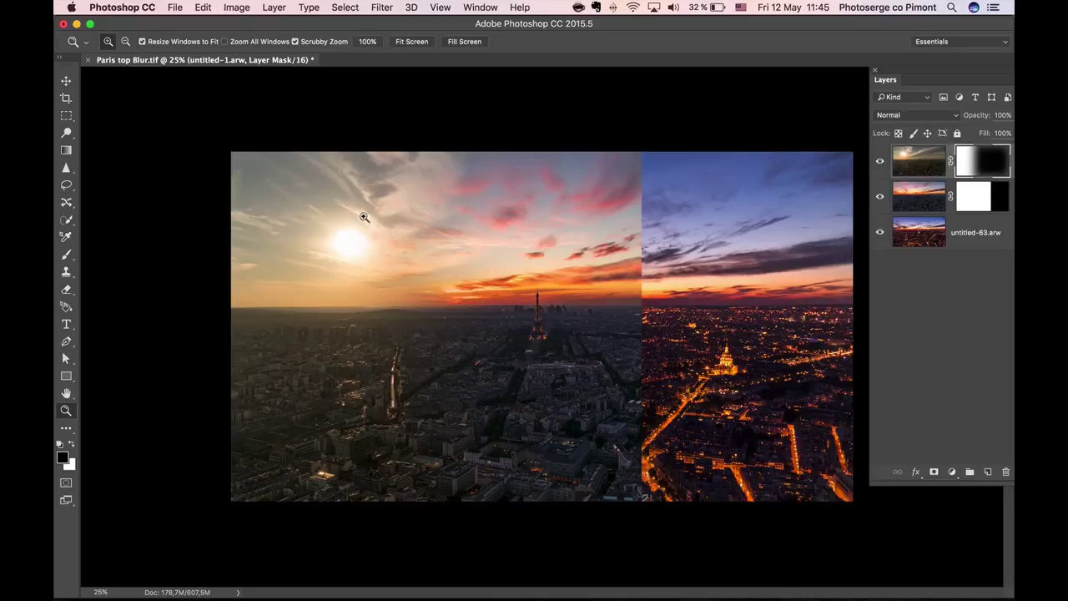
Step: Apply the same 553,2-pixel Gaussian Blur to the middle layer's mask
left_click(975, 195)
left_click(386, 8)
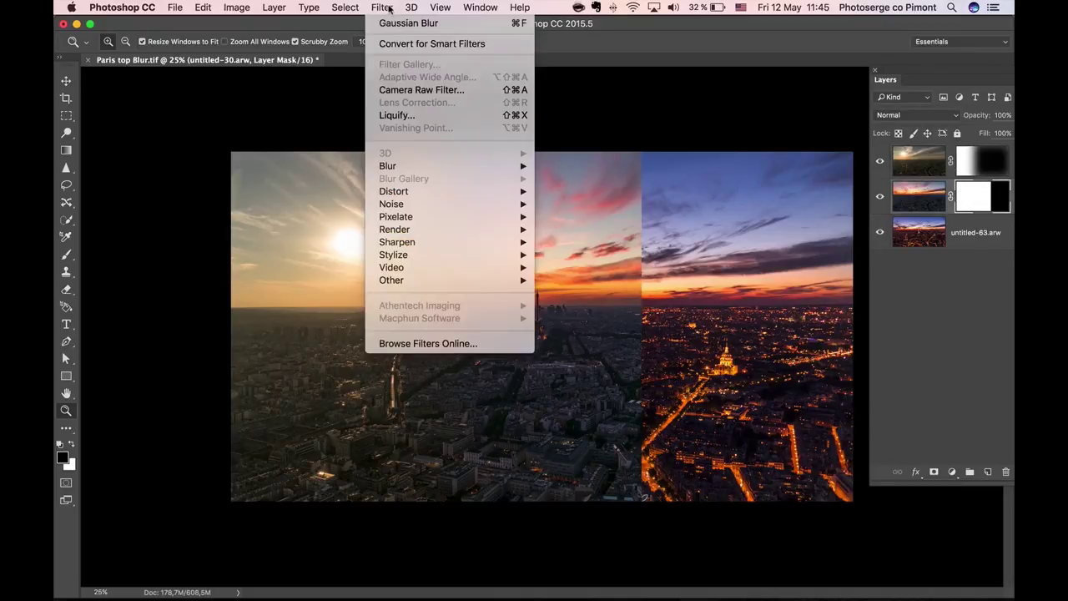
mouse_move(426, 165)
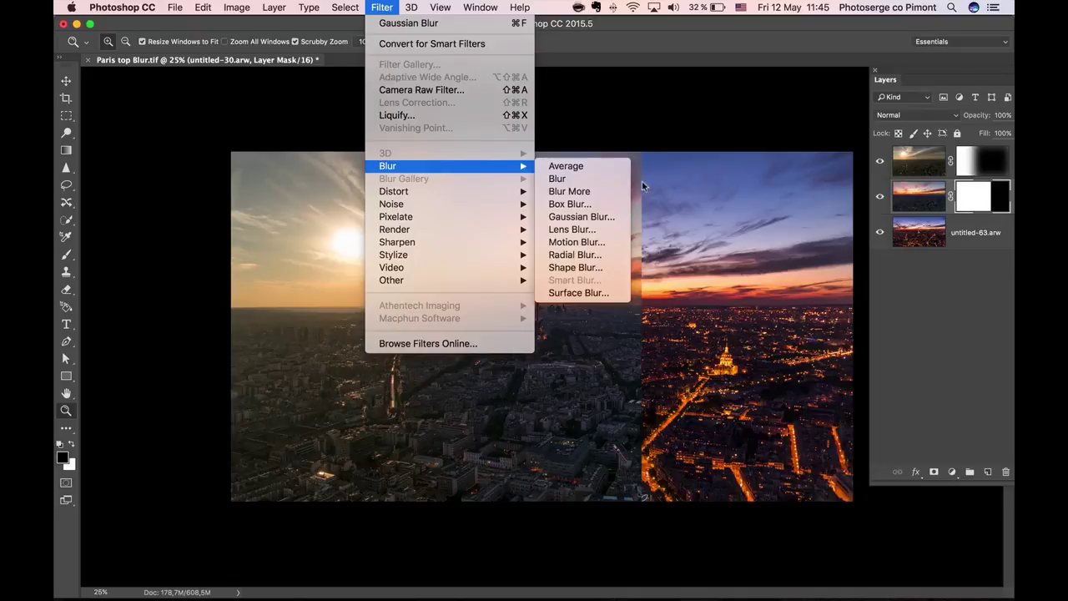
left_click(607, 216)
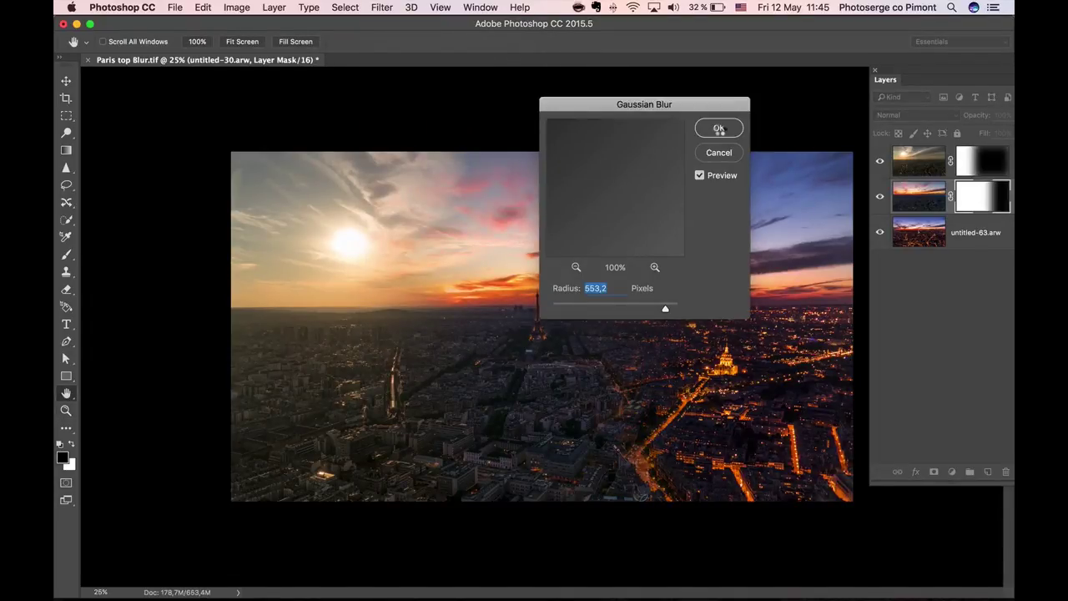
left_click(717, 129)
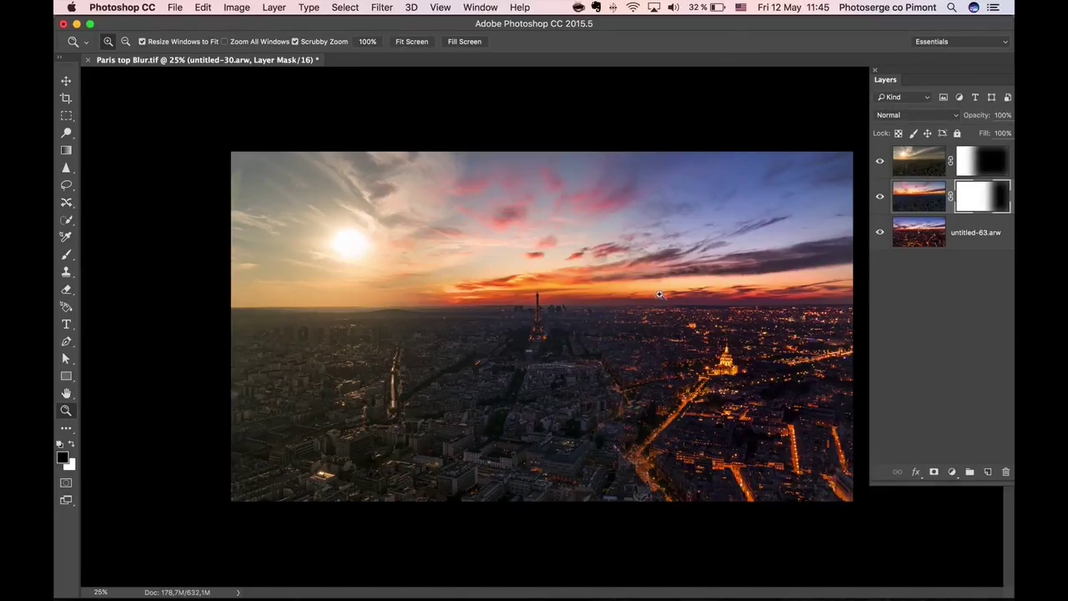
Step: Switch from Photoshop over to Lightroom with Cmd+Tab
left_click(175, 9)
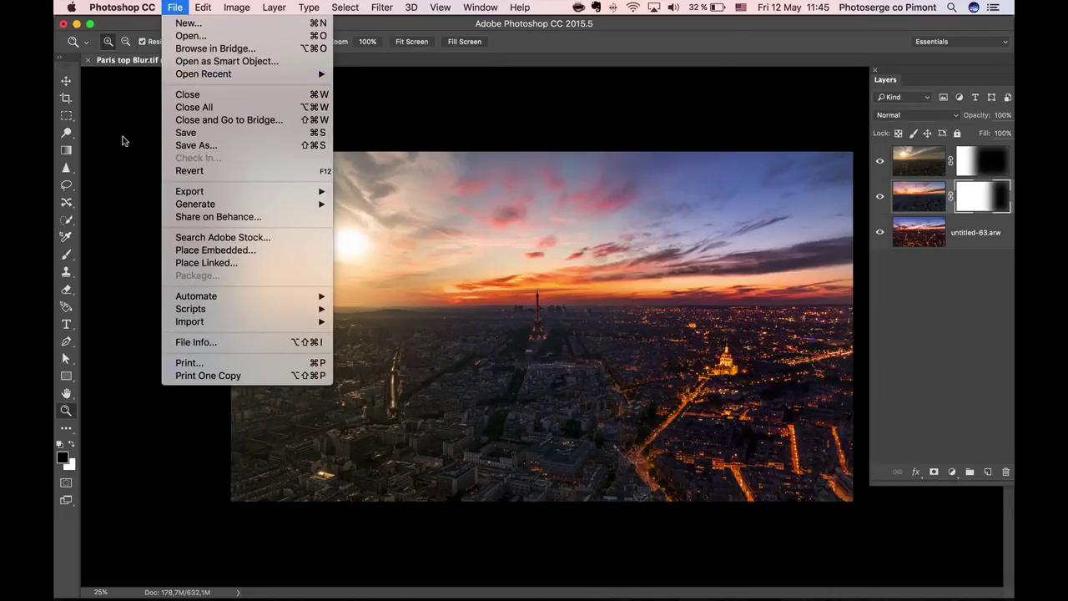
left_click(128, 144)
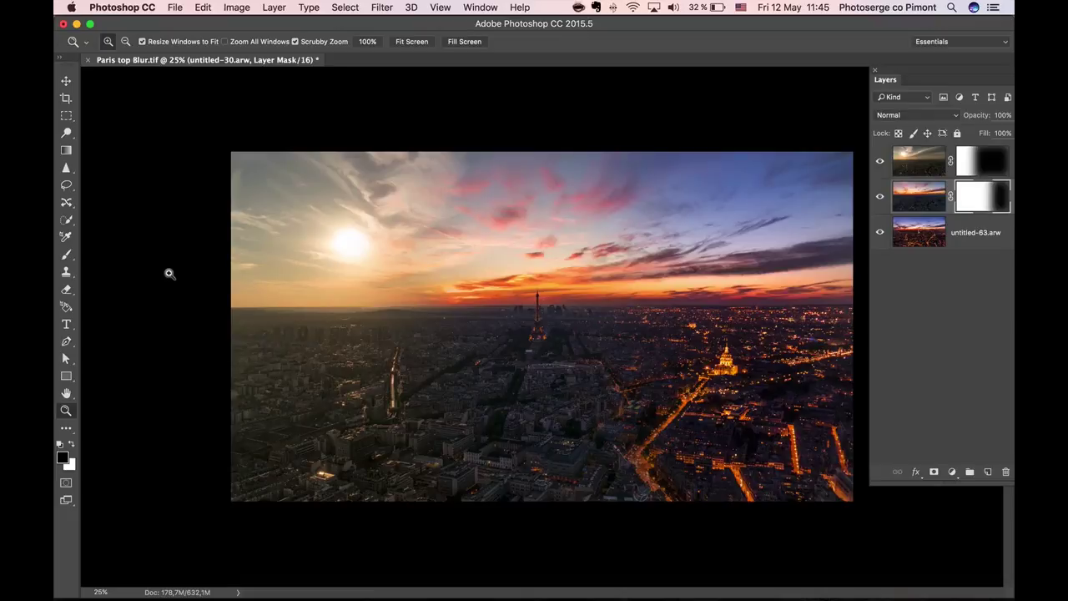
key("super+Tab")
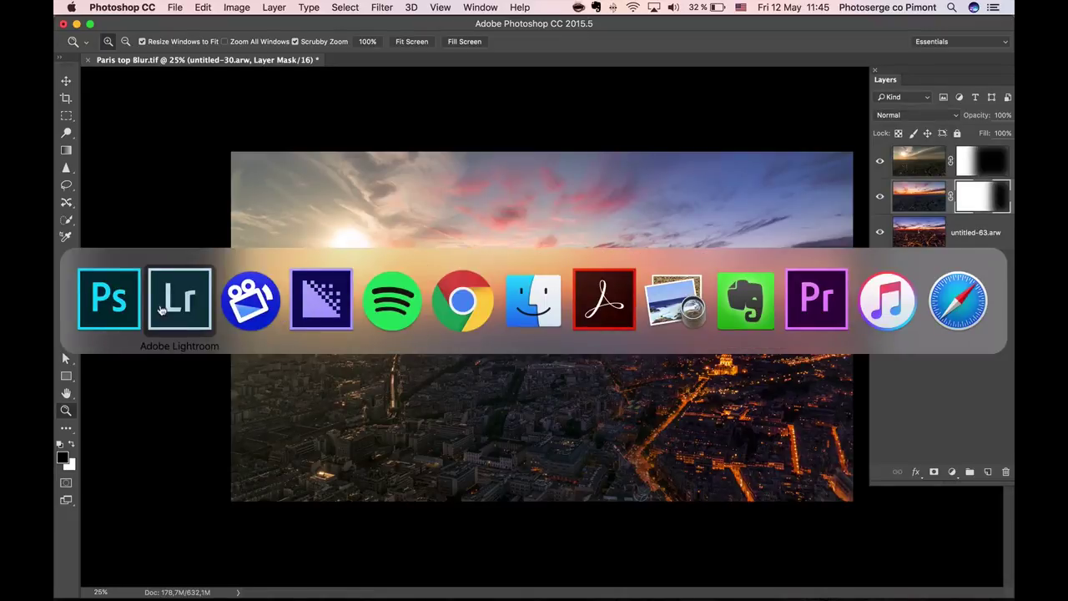
left_click(163, 310)
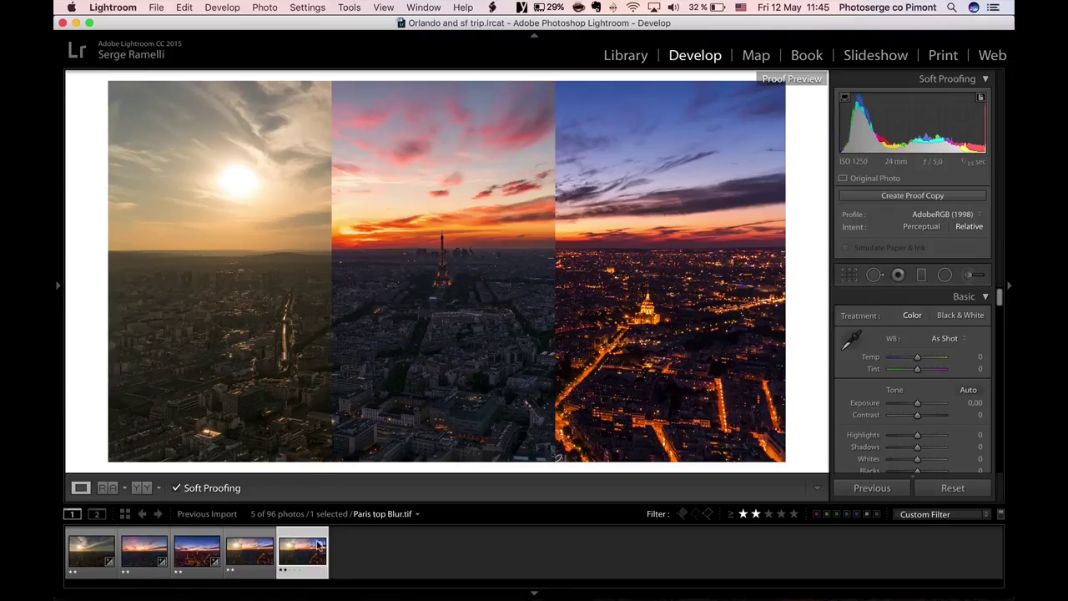
Step: Synchronize the Day two workshop folder from Library and import the new 3exposure.psd blend
right_click(307, 547)
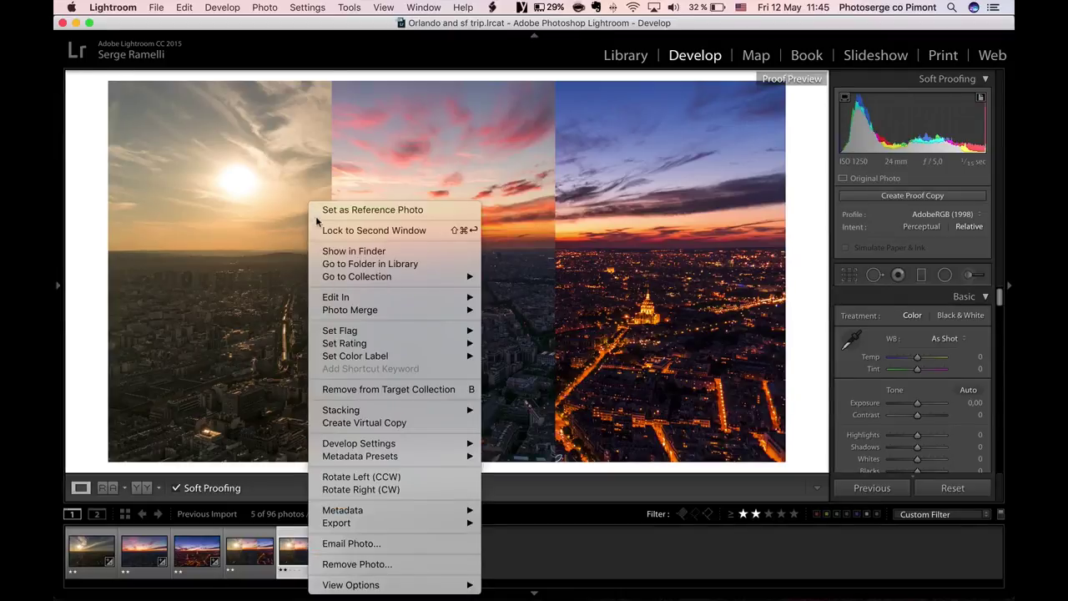
left_click(359, 264)
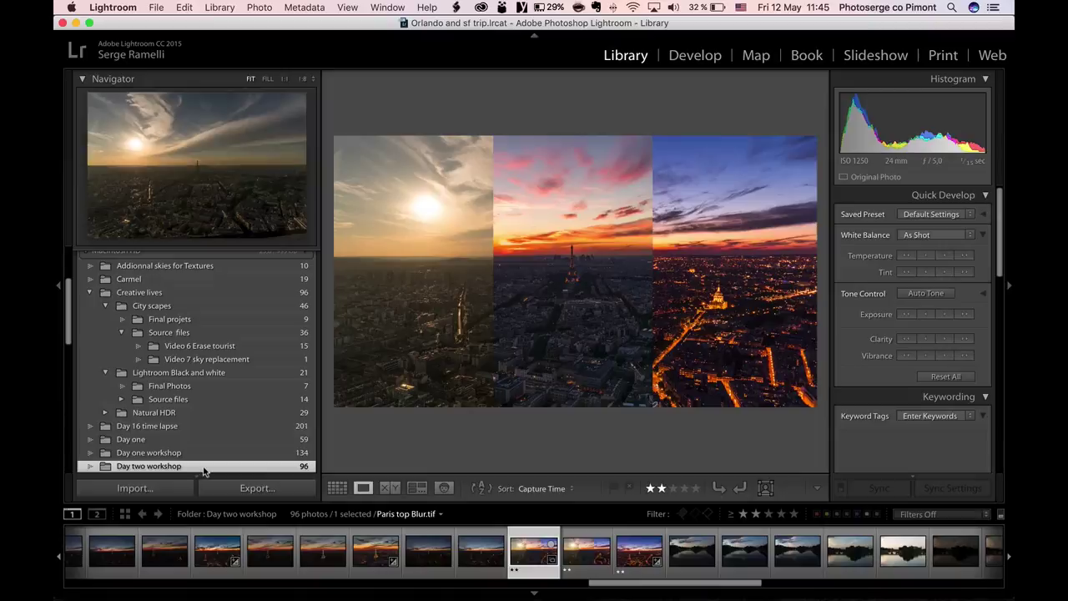
right_click(205, 466)
left_click(256, 505)
left_click(643, 278)
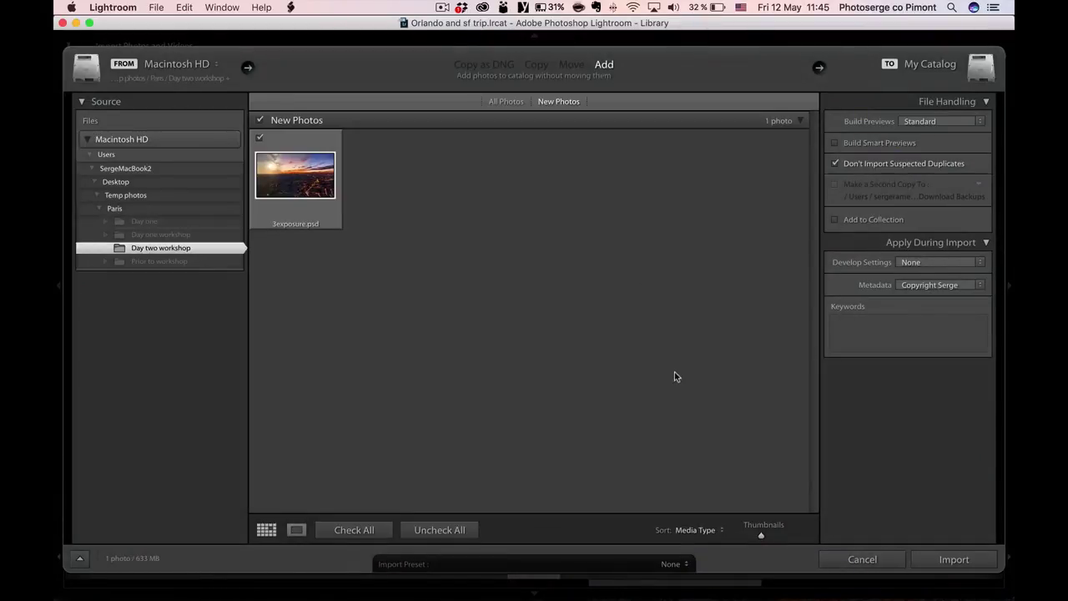
left_click(945, 560)
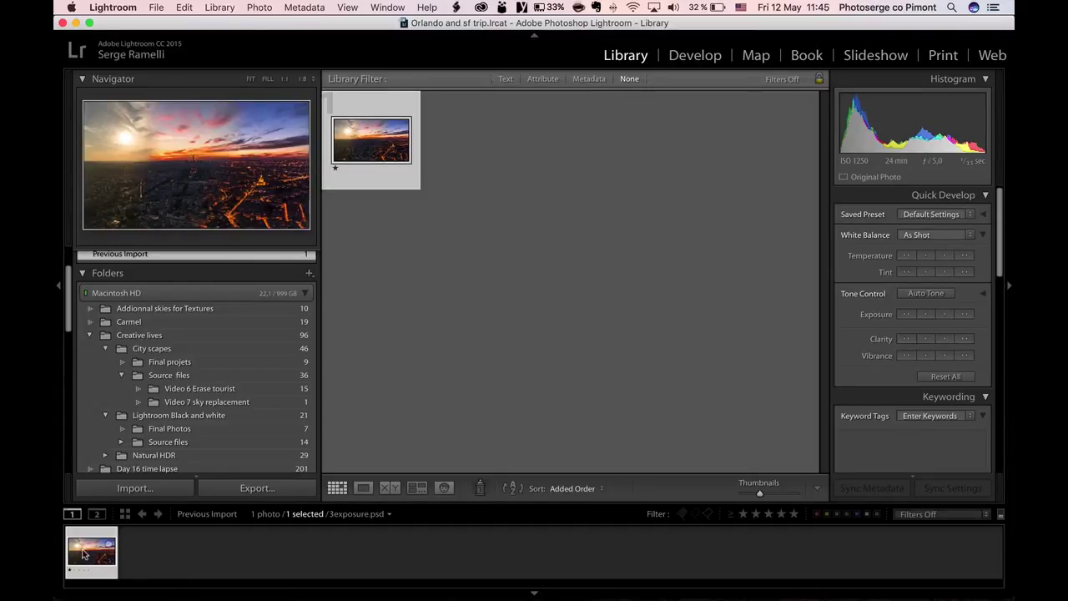
Step: Rate the new blend three stars and show it within its Day two workshop folder
key("3")
right_click(82, 553)
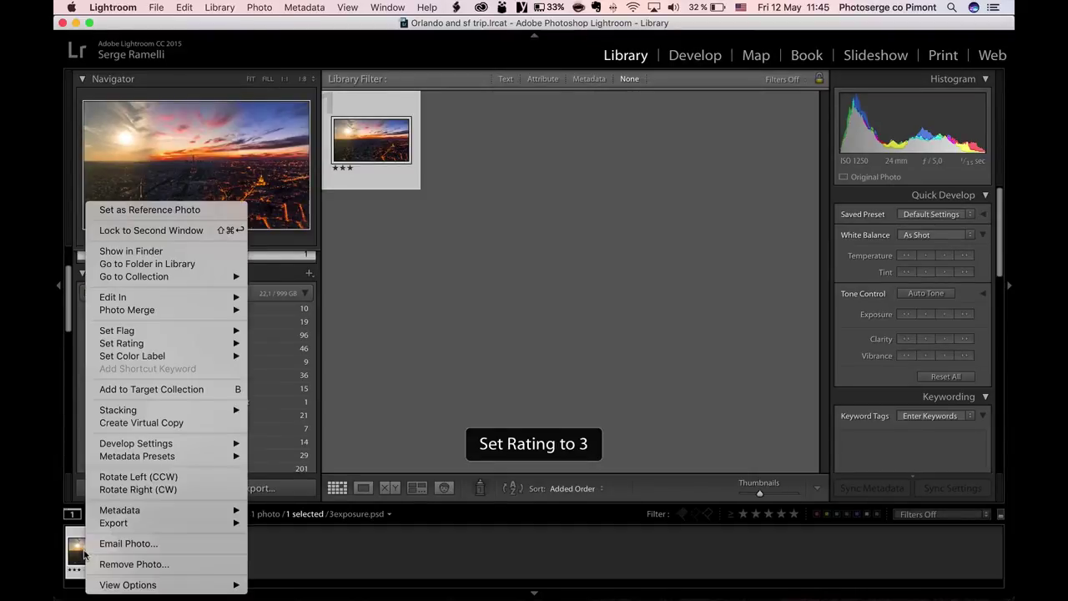
left_click(147, 263)
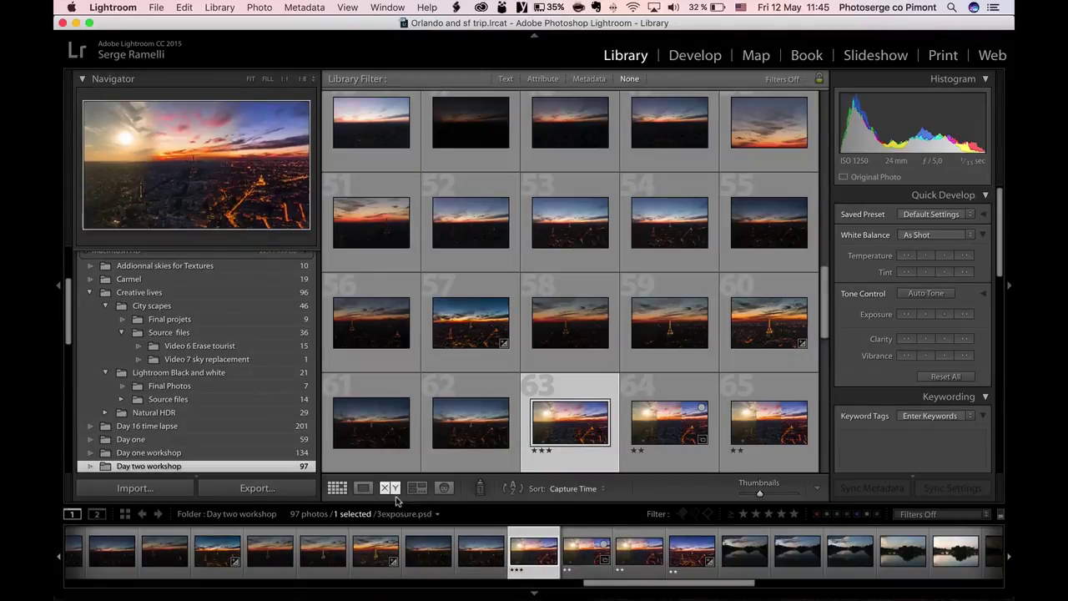
left_click(365, 491)
Step: Rate Paris top Blur.tif three stars, filter to 3+ stars, and view full screen
left_click(584, 553)
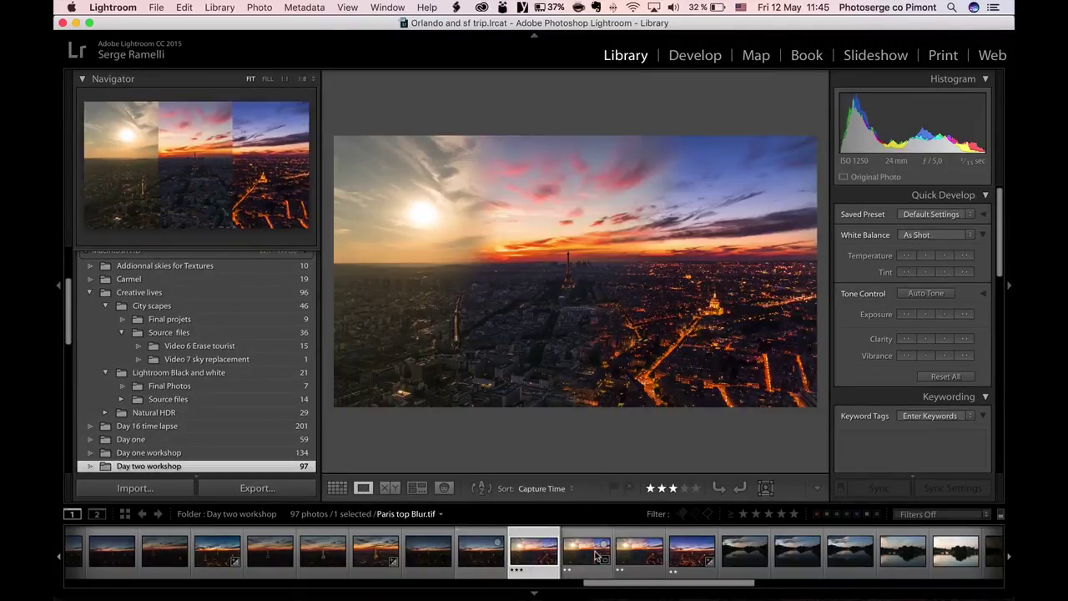
key("3")
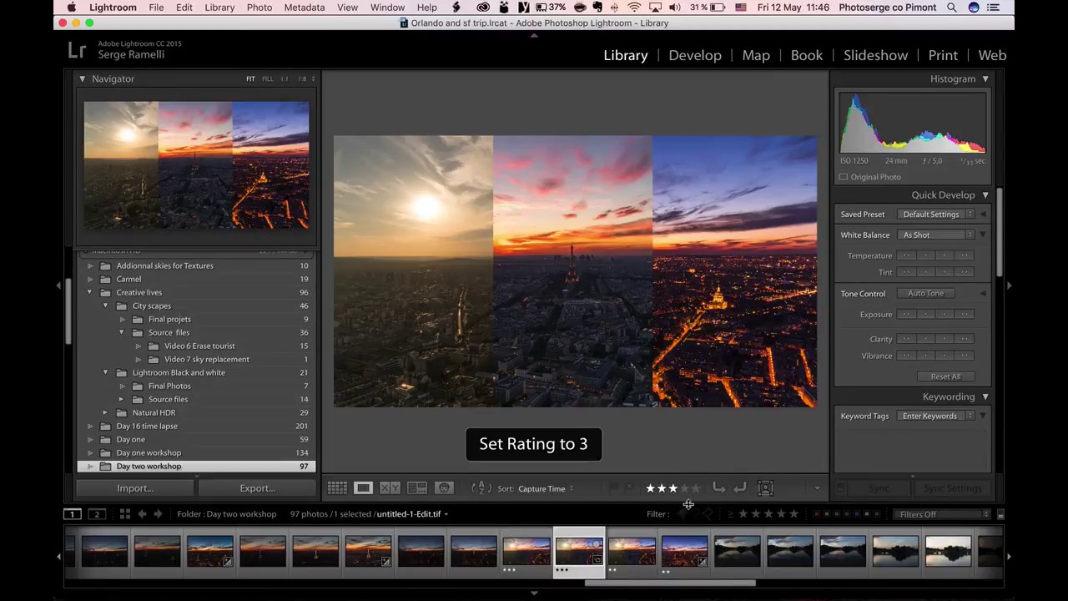
left_click(770, 515)
left_click(770, 515)
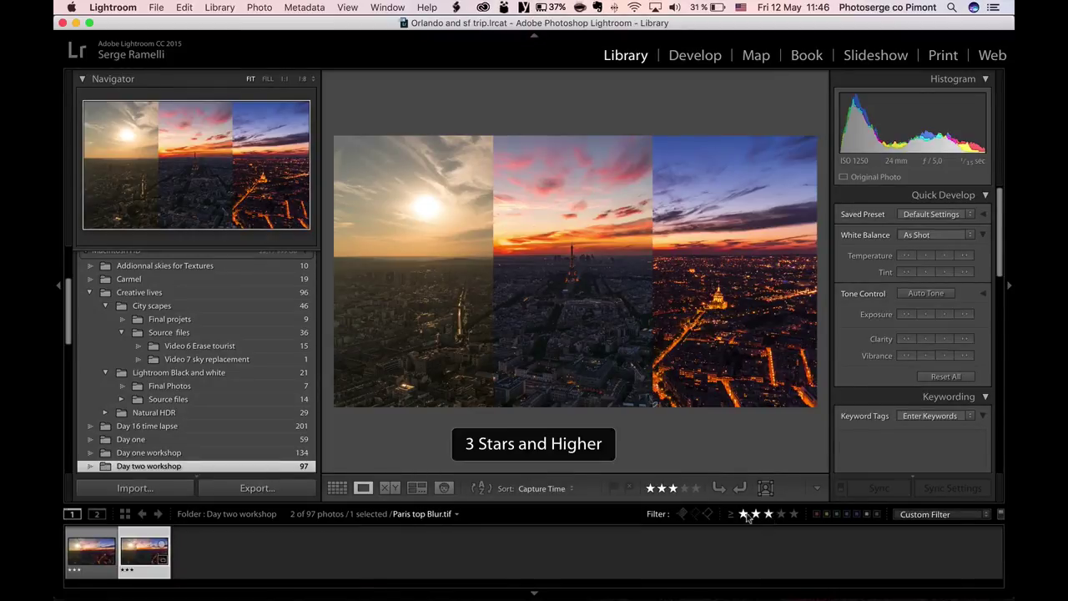
key("f")
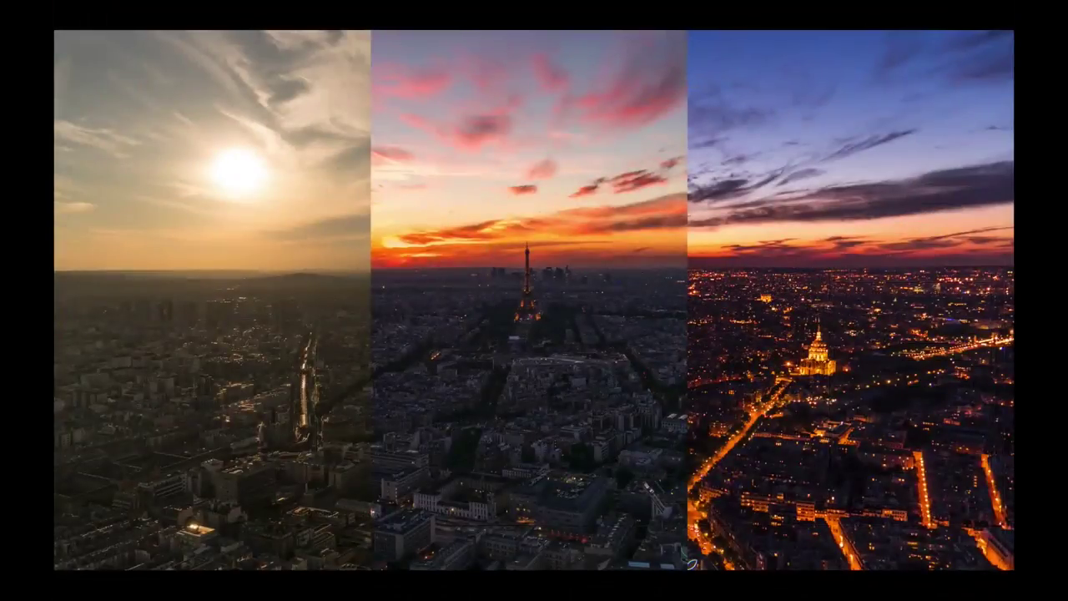
Step: Flip repeatedly between the blended panorama and three-panel triptych, then exit full screen
key("Right")
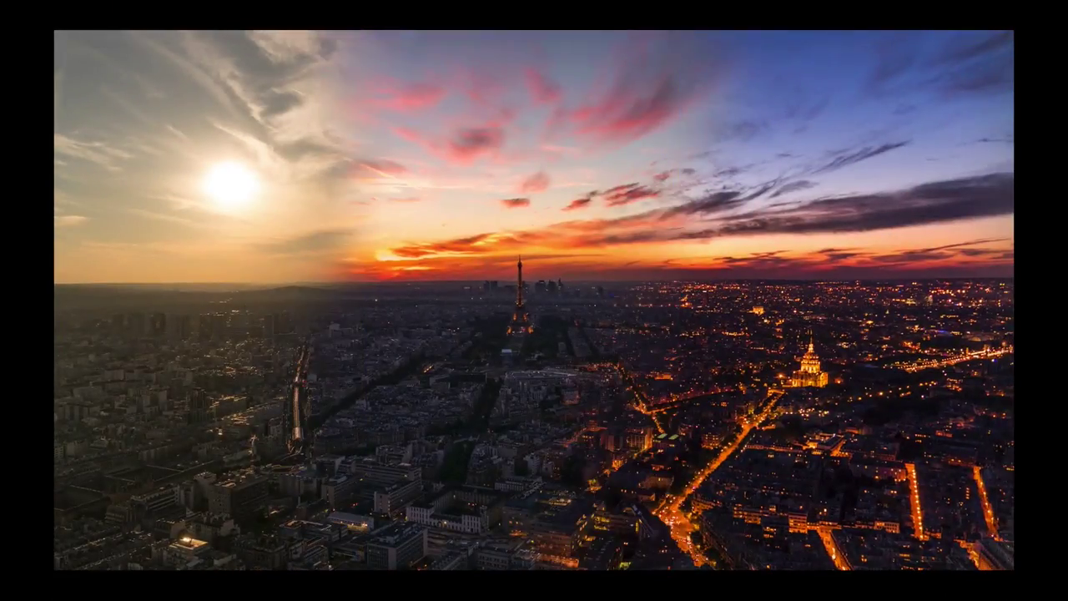
key("Left")
key("Right")
key("Left")
key("Right")
key("Left")
key("Right")
key("Left")
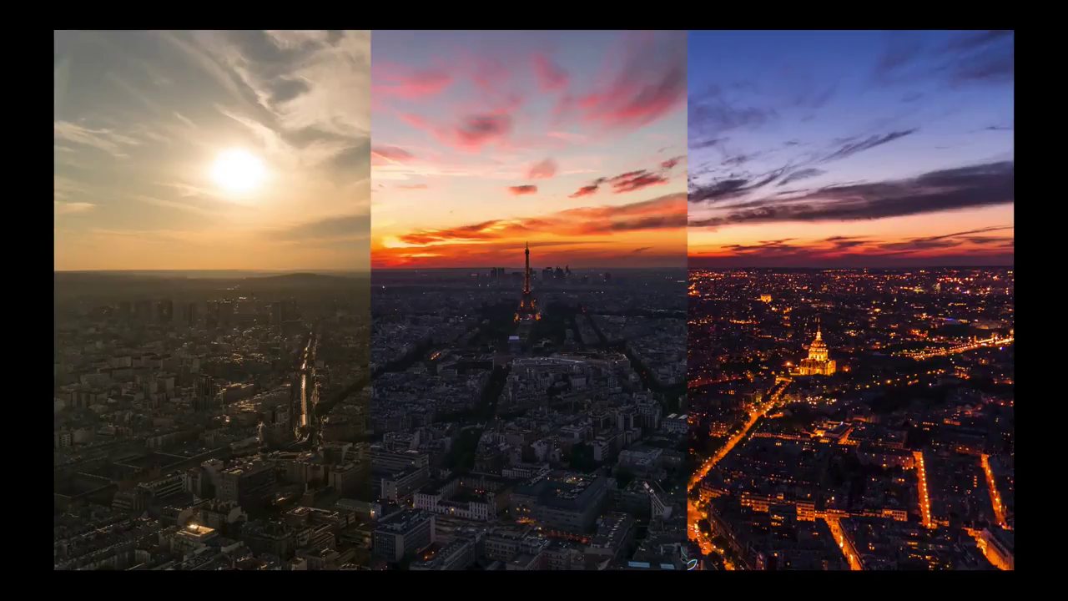
key("Escape")
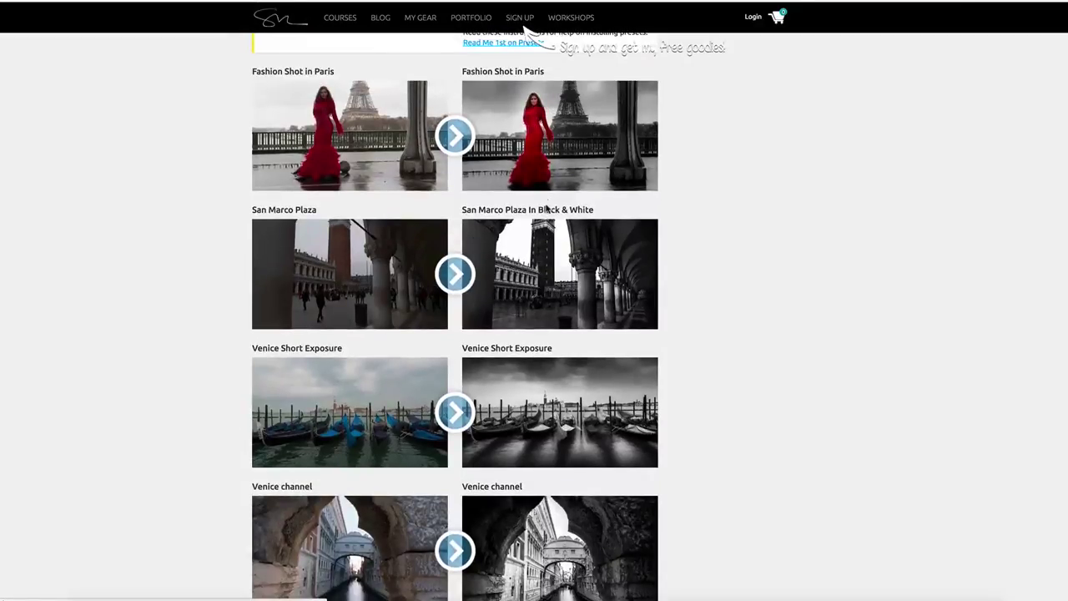
scroll(548, 210, "down", 6)
scroll(547, 209, "down", 14)
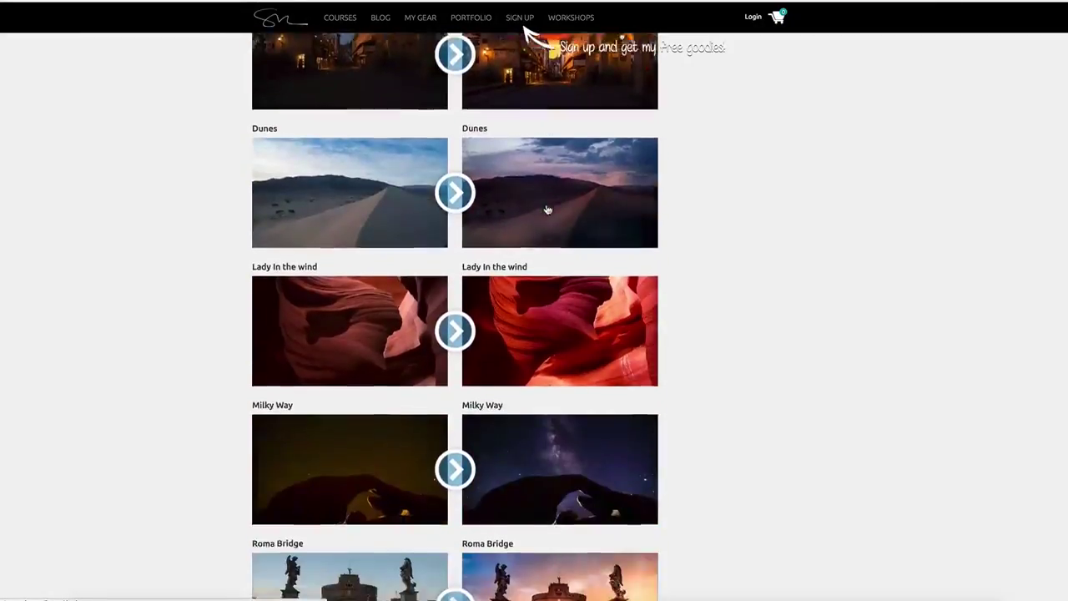
scroll(547, 209, "down", 16)
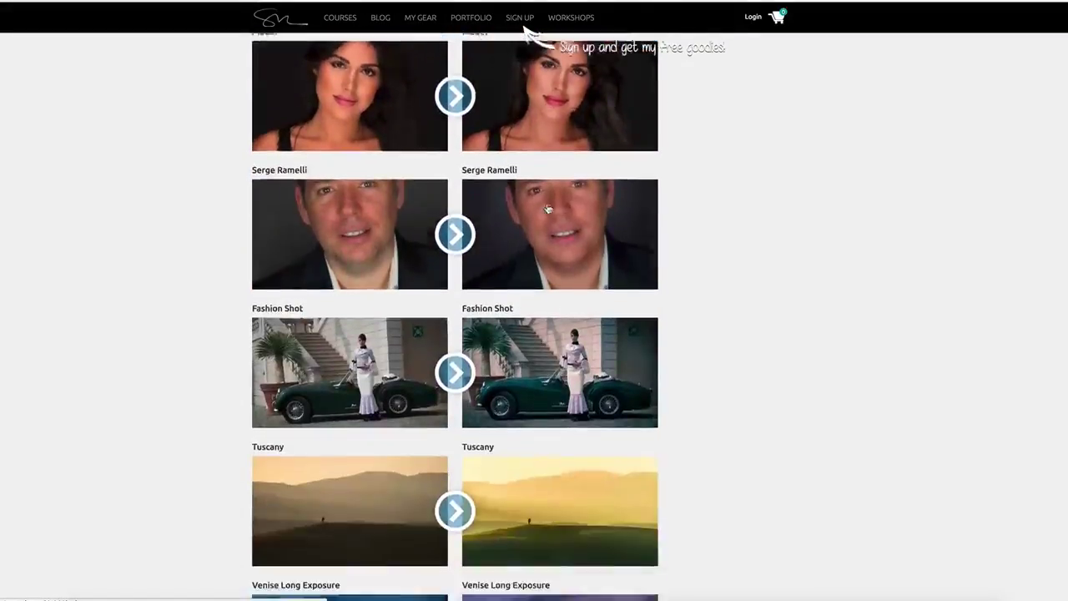
scroll(547, 208, "down", 10)
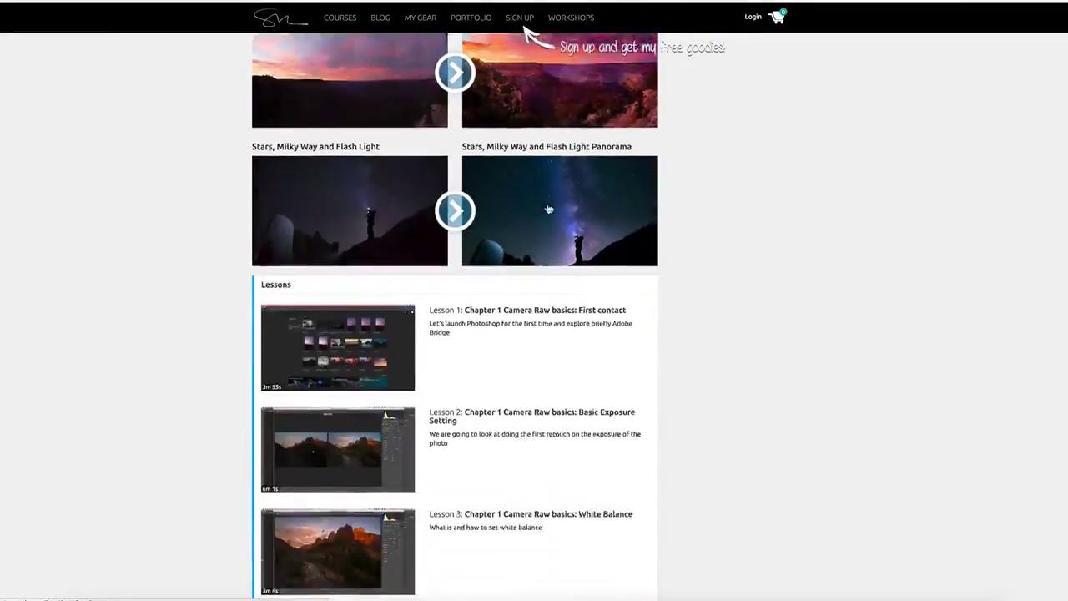